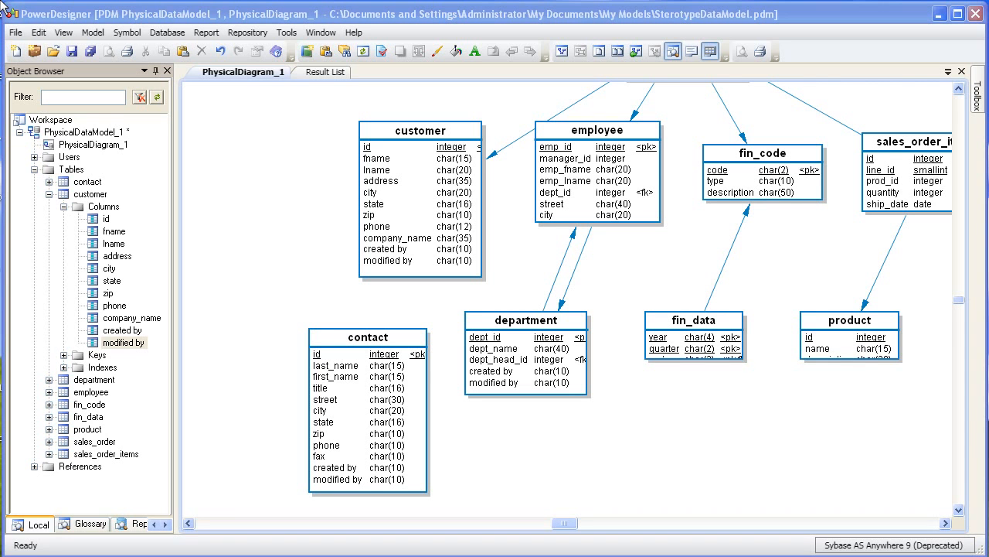
Set the stereotype of the customer table's created by column to Audit
{"action": "left_click", "coordinate": [93, 332]}
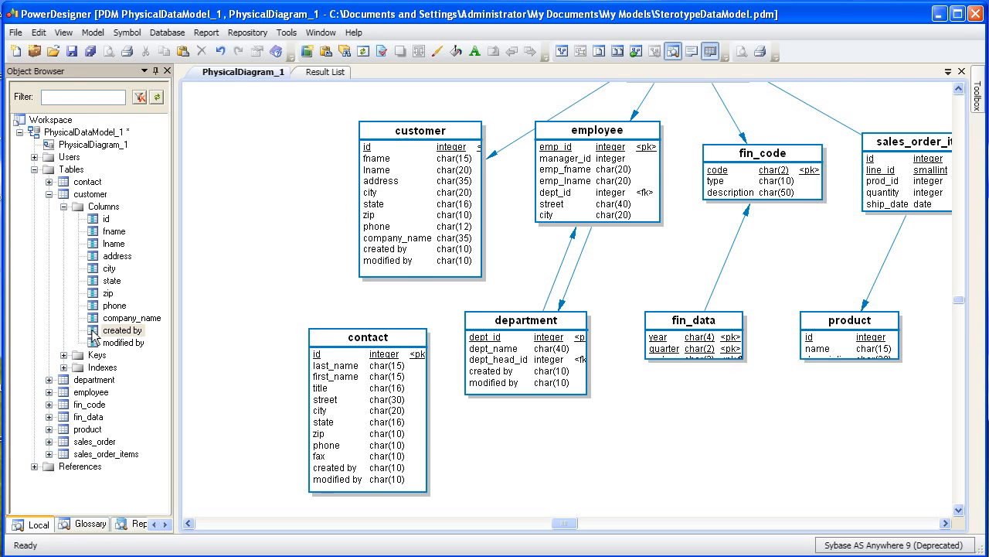
{"action": "double_click", "coordinate": [93, 331]}
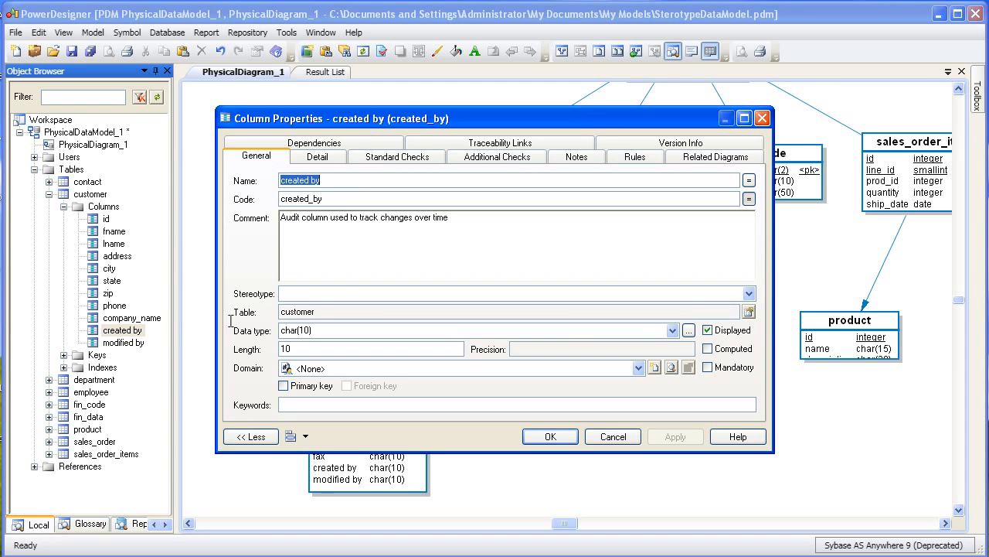
{"action": "left_click", "coordinate": [286, 294]}
{"action": "type", "text": "Aud"}
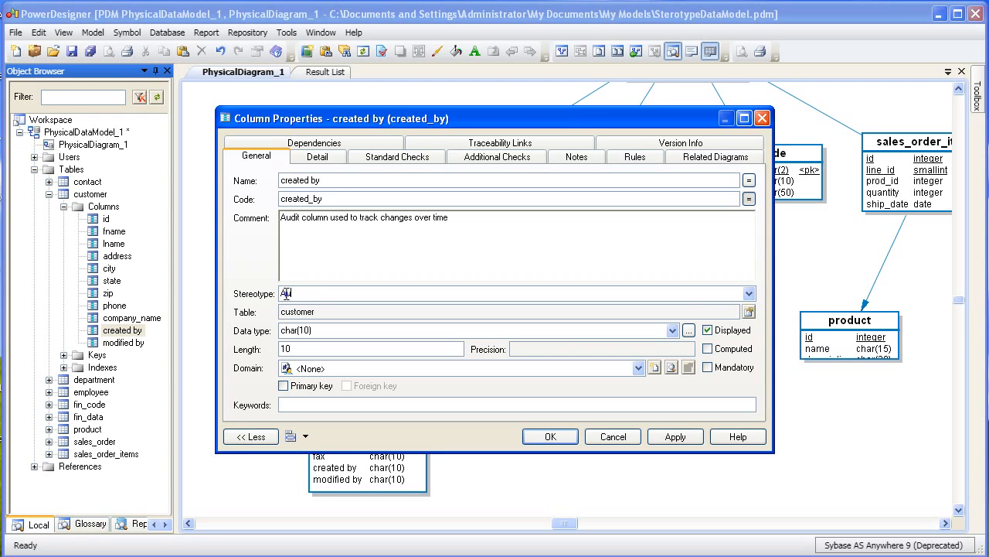
{"action": "type", "text": "it"}
{"action": "left_click", "coordinate": [551, 437]}
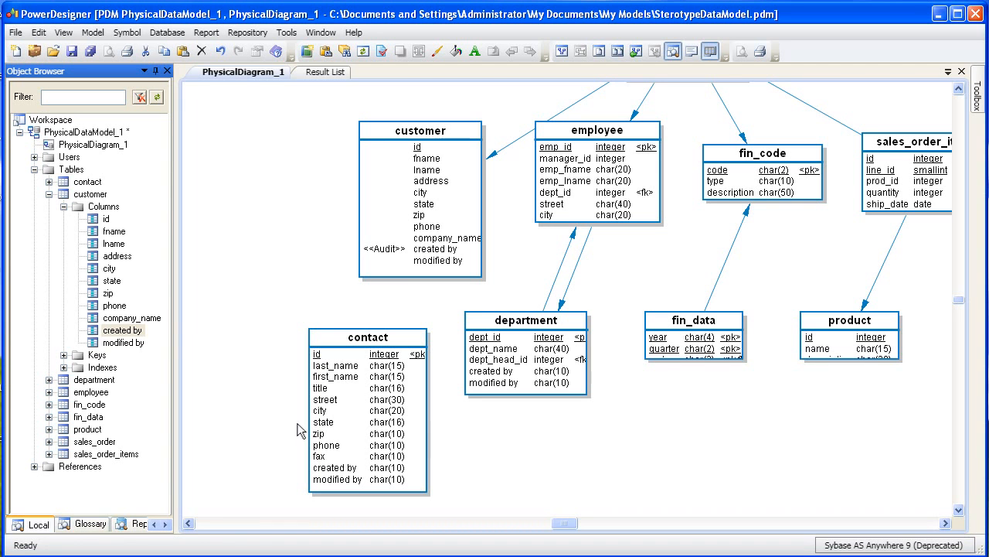
Set the stereotype of the customer table's modified by column to Audit
{"action": "double_click", "coordinate": [93, 344]}
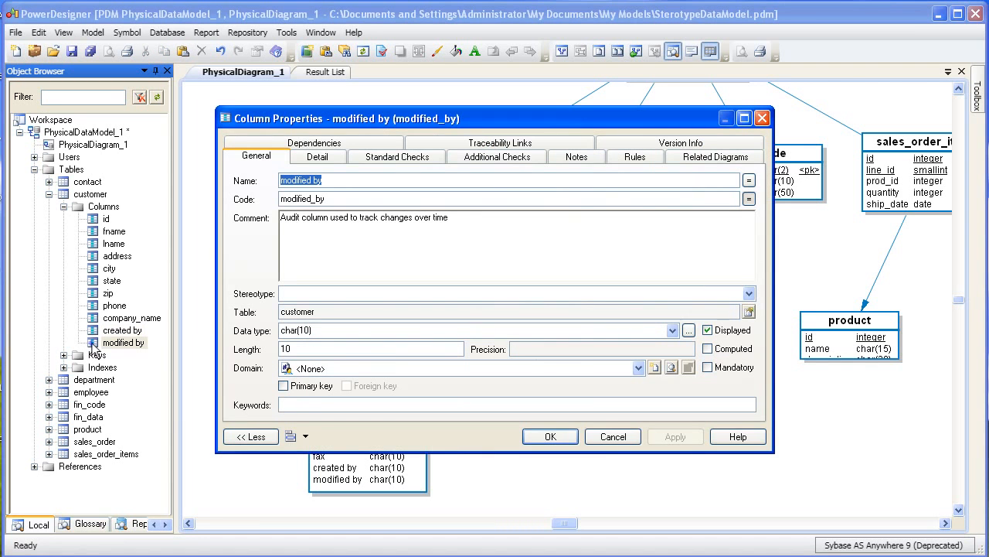
{"action": "left_click", "coordinate": [287, 293]}
{"action": "type", "text": "Audit"}
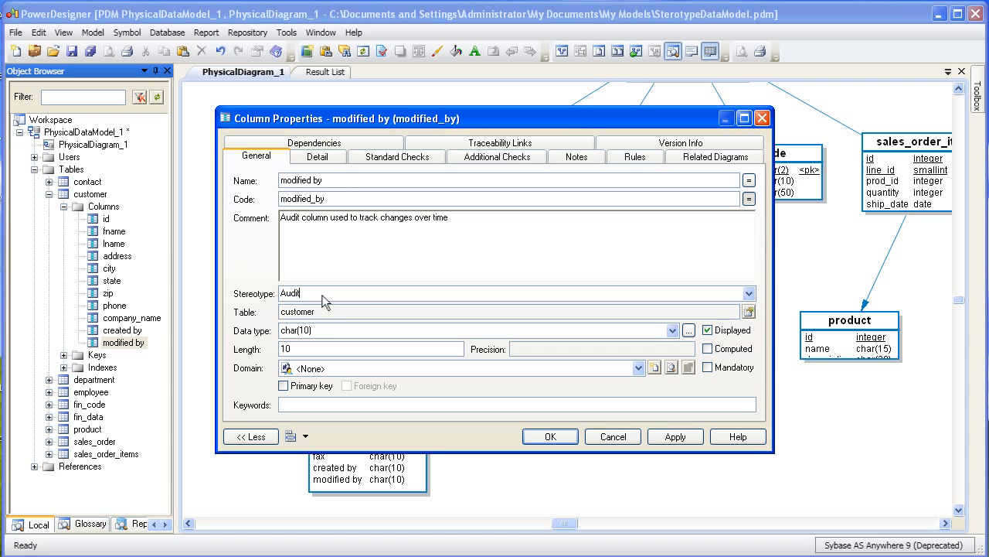
{"action": "left_click", "coordinate": [549, 437]}
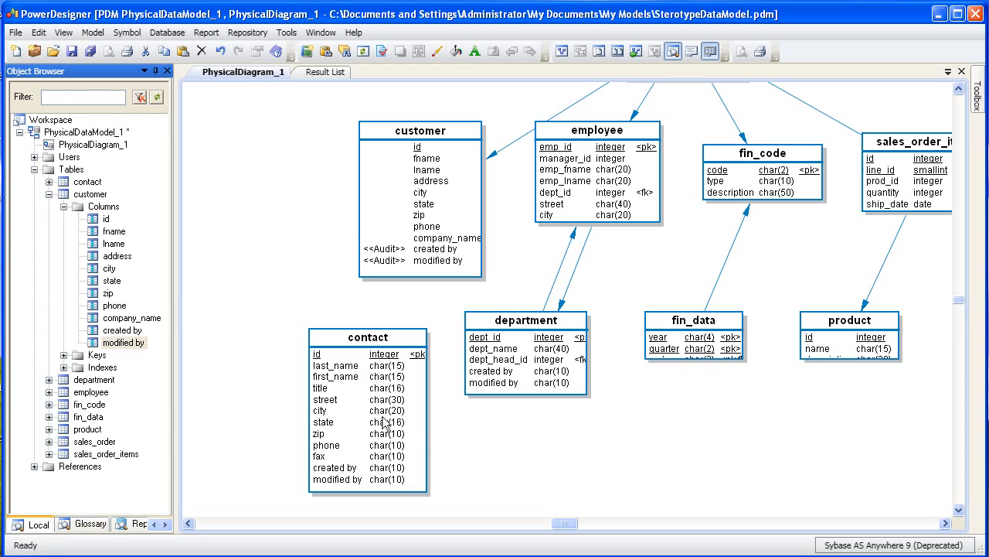
Add a new extension to the physical data model and open its properties
{"action": "left_click", "coordinate": [92, 32]}
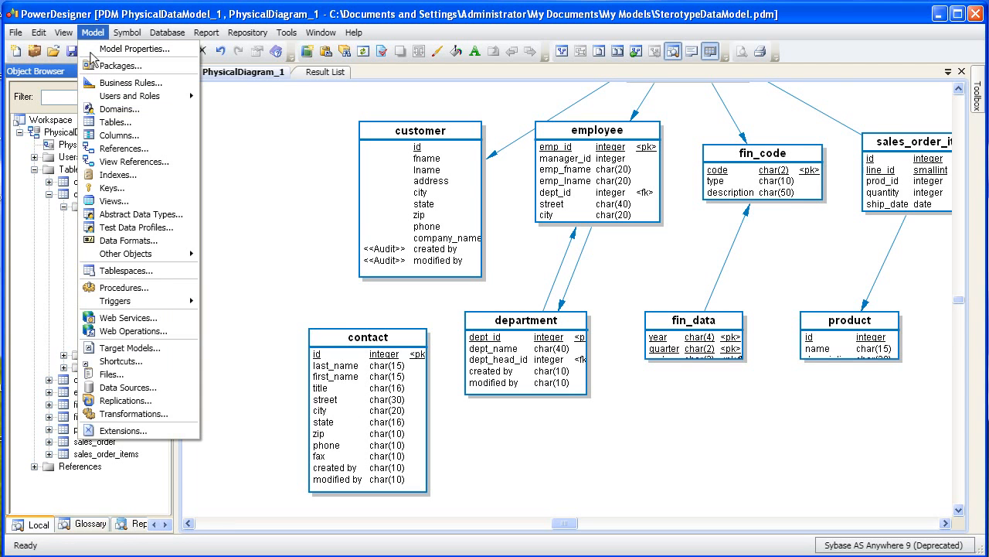
{"action": "left_click", "coordinate": [88, 430]}
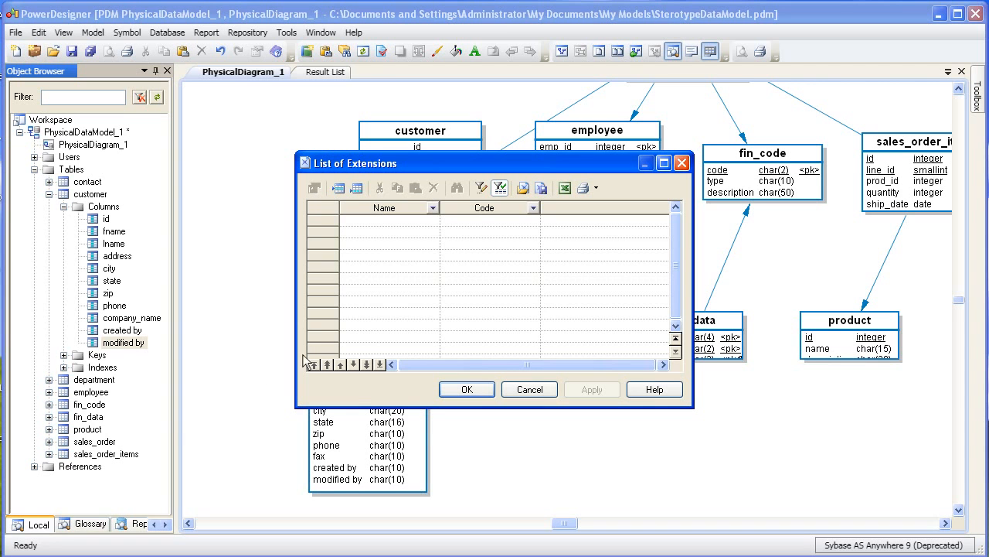
{"action": "left_click", "coordinate": [356, 188]}
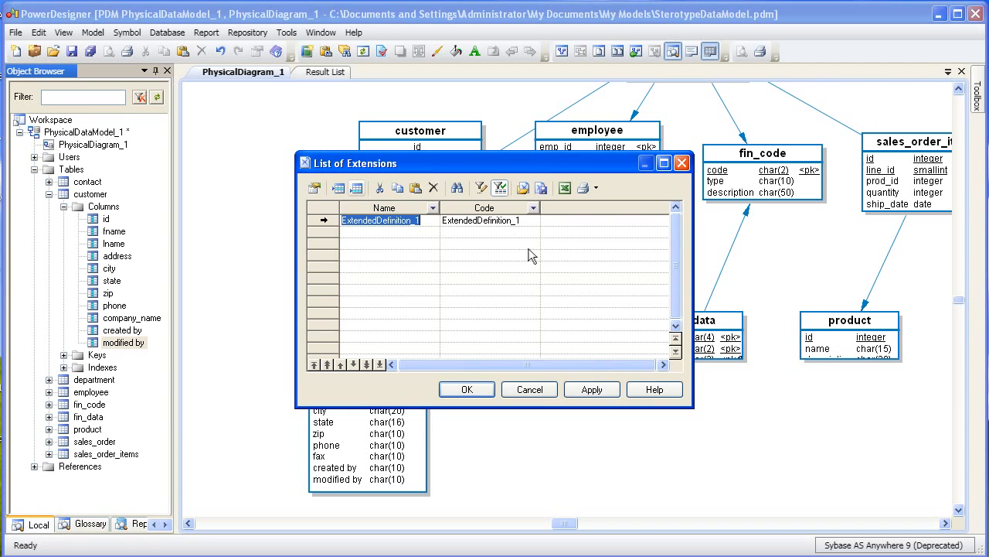
{"action": "left_click", "coordinate": [573, 389]}
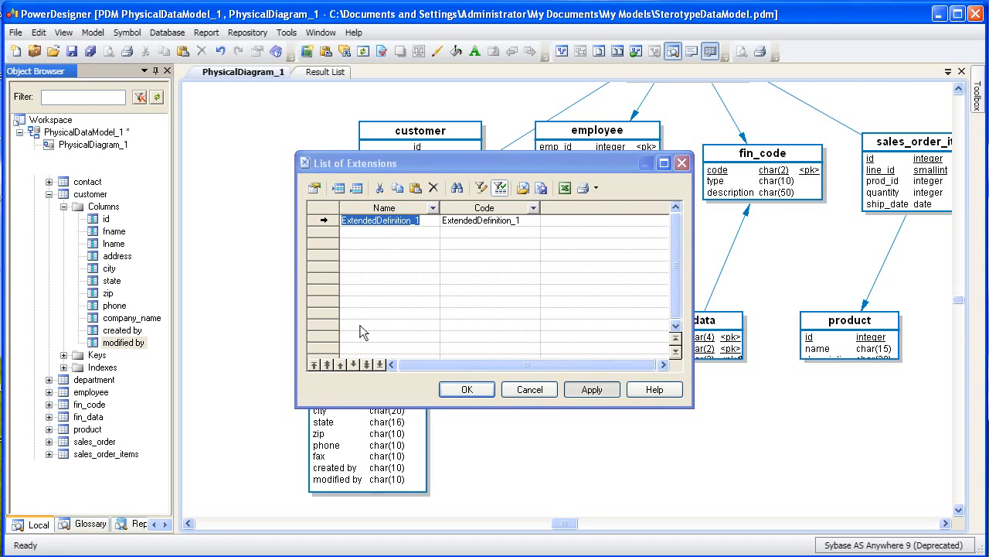
{"action": "left_click", "coordinate": [313, 190]}
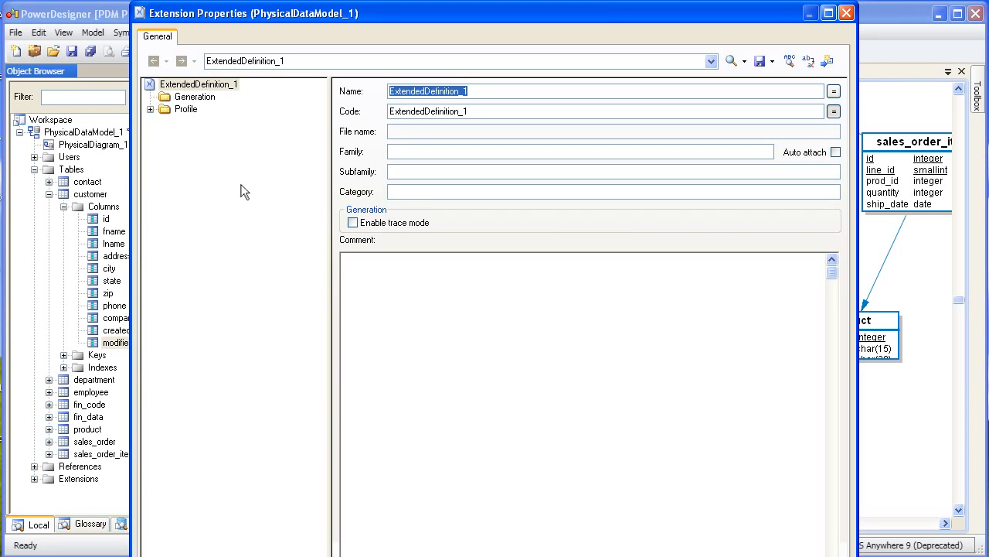
Add the Column metaclass to the extension's profile
{"action": "right_click", "coordinate": [166, 113]}
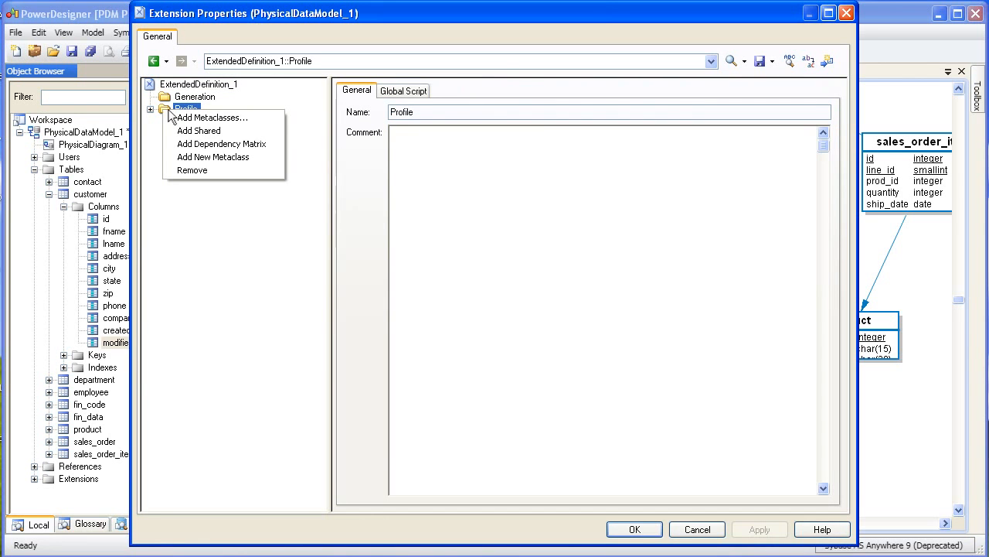
{"action": "left_click", "coordinate": [179, 118]}
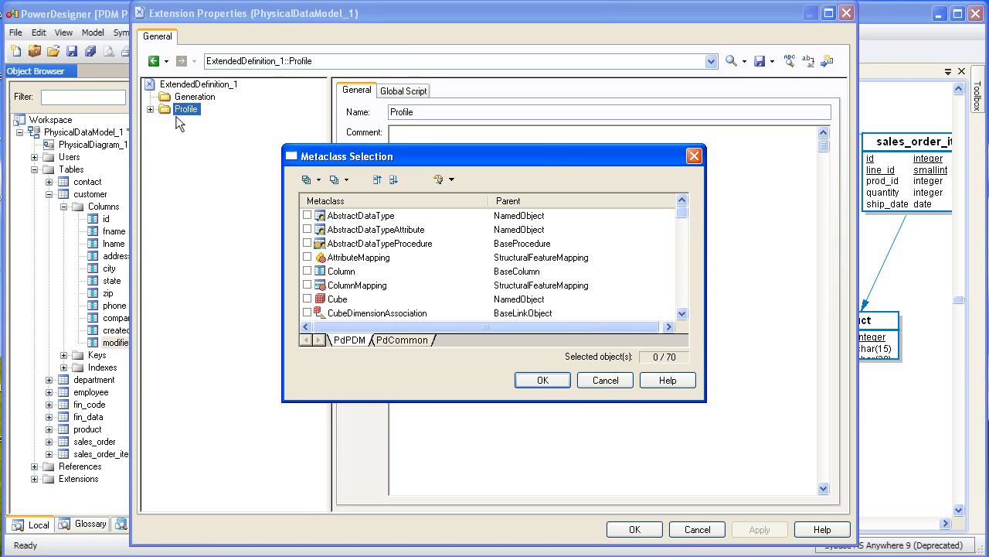
{"action": "left_click", "coordinate": [307, 271]}
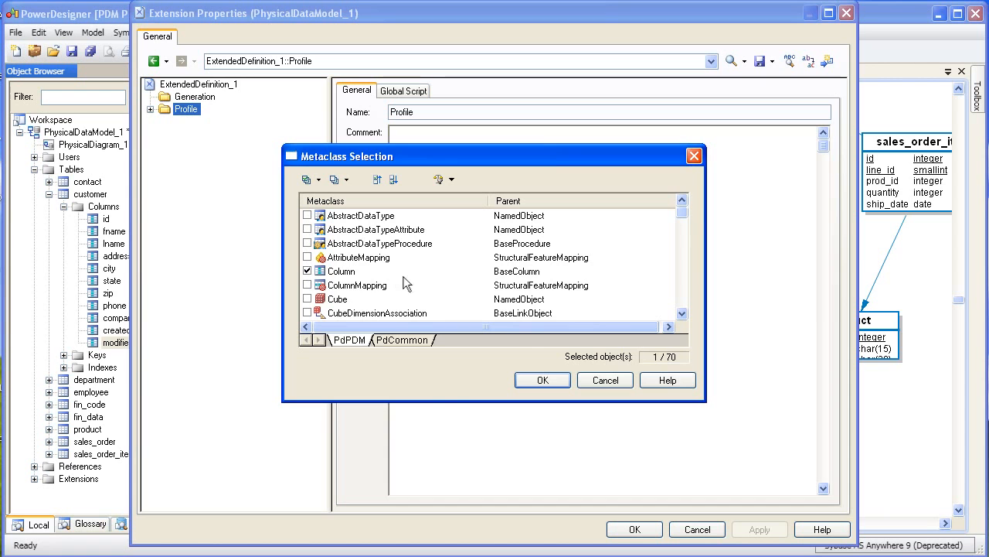
{"action": "left_click", "coordinate": [535, 382]}
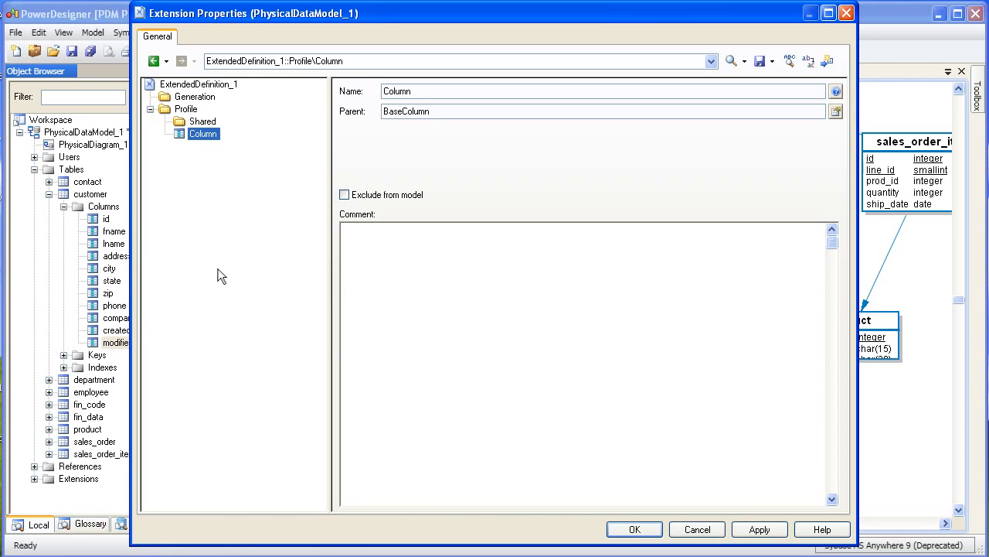
Create a stereotype under the Column metaclass and name it Audit
{"action": "right_click", "coordinate": [178, 134]}
{"action": "mouse_move", "coordinate": [203, 143]}
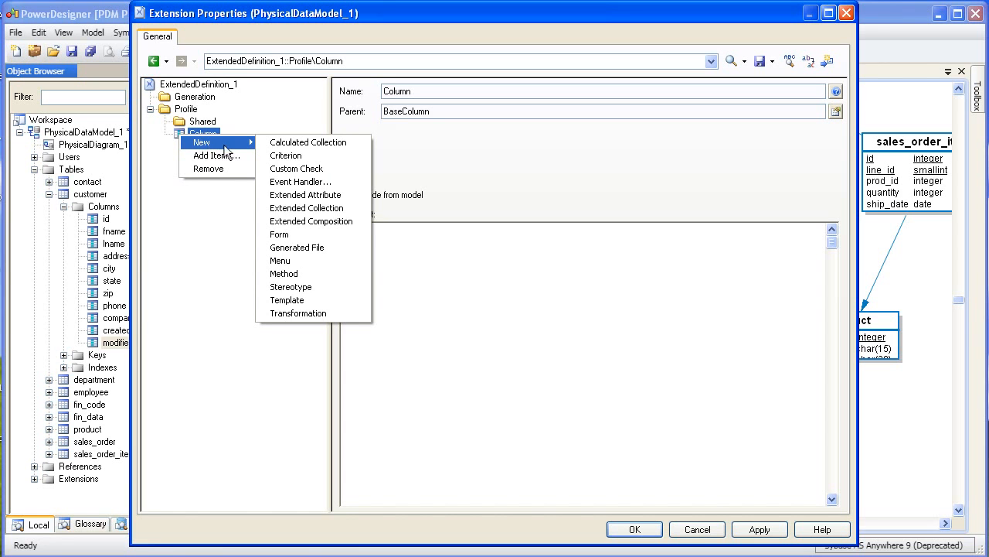
{"action": "left_click", "coordinate": [283, 288]}
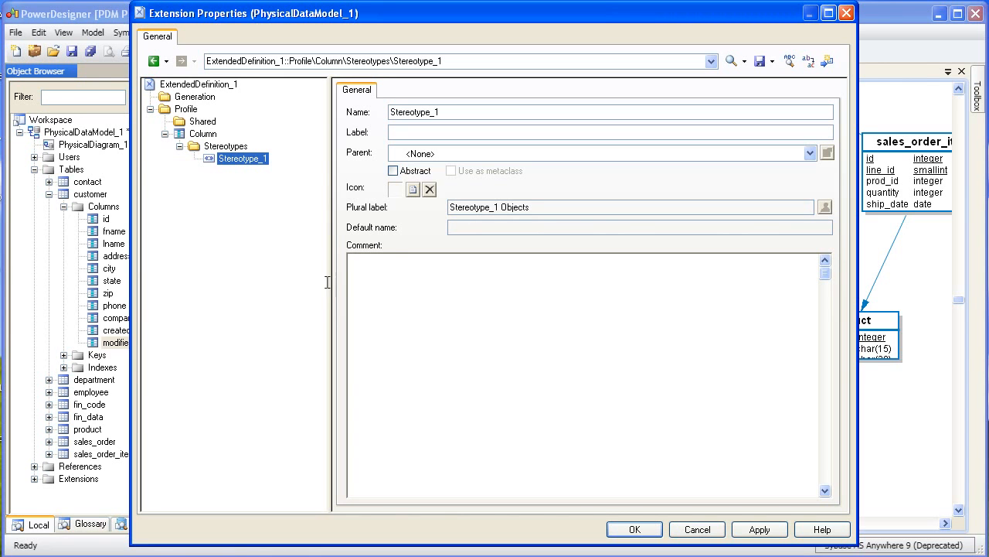
{"action": "left_click_drag", "start_coordinate": [442, 113], "coordinate": [388, 114]}
{"action": "type", "text": "Audit"}
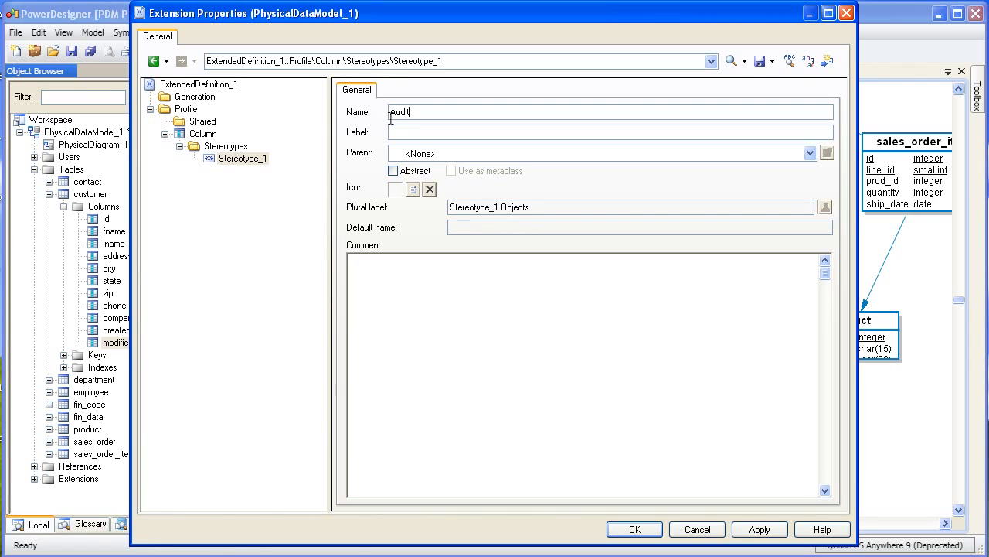
Give the Audit stereotype the comment "Defines a column as being auditable" and save the extension
{"action": "left_click", "coordinate": [410, 271]}
{"action": "type", "text": "Defines a column as being auditable"}
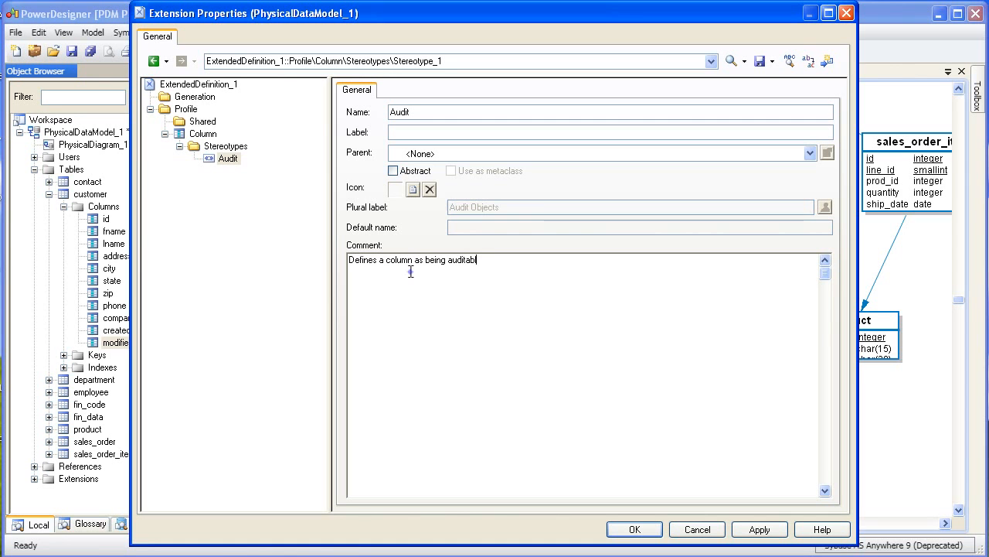
{"action": "left_click", "coordinate": [757, 529]}
{"action": "left_click", "coordinate": [634, 530]}
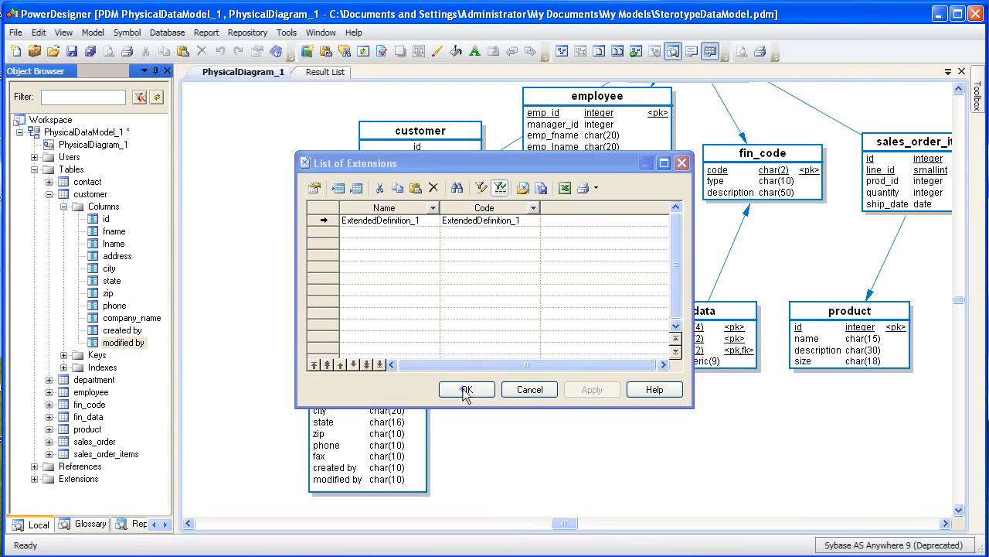
{"action": "left_click", "coordinate": [466, 390]}
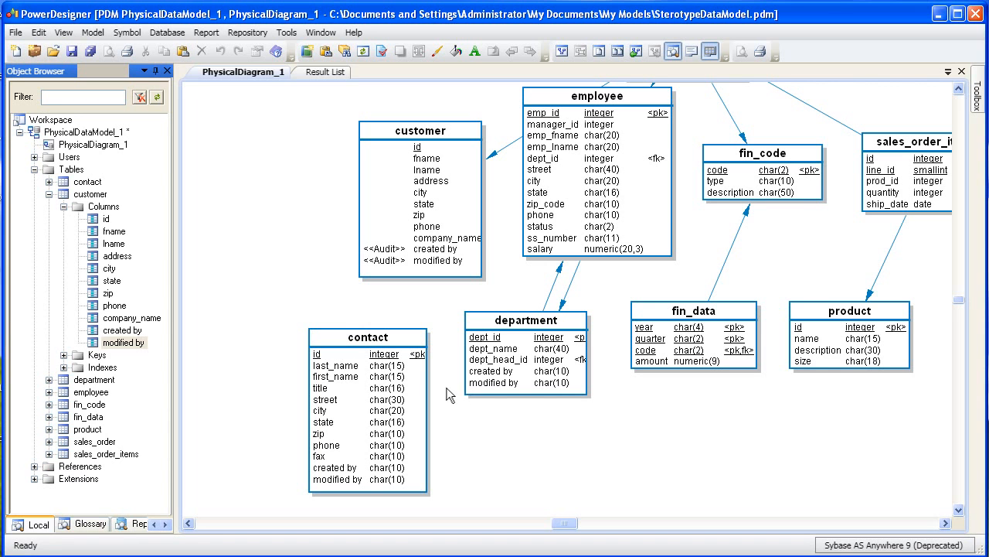
Open the model's list of columns and sort it by comment to group the commented audit columns
{"action": "left_click", "coordinate": [93, 32]}
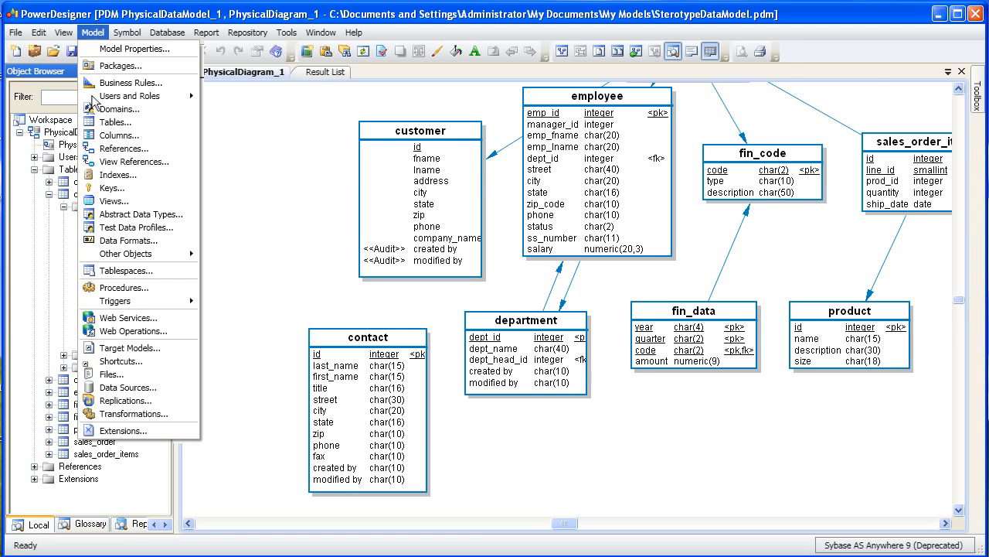
{"action": "left_click", "coordinate": [116, 135]}
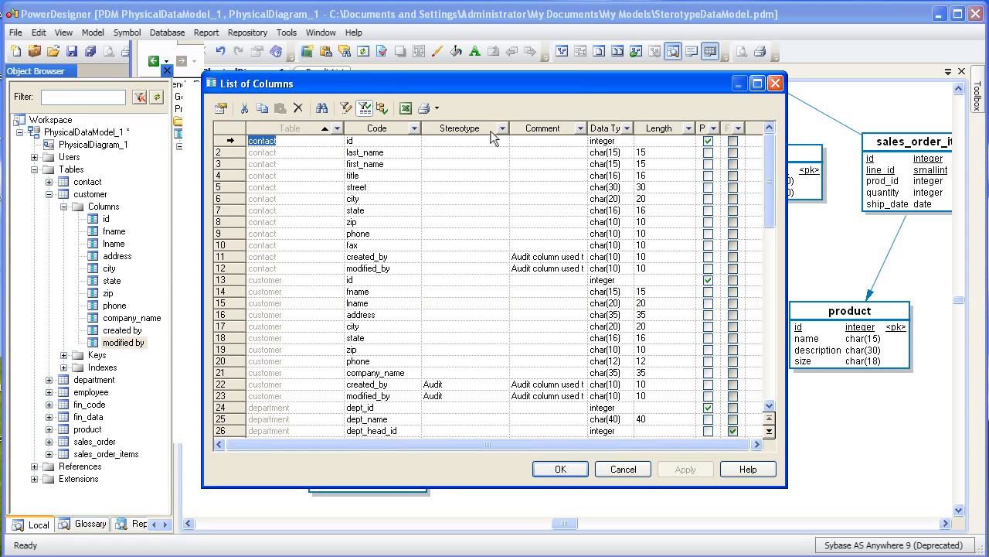
{"action": "left_click", "coordinate": [557, 129]}
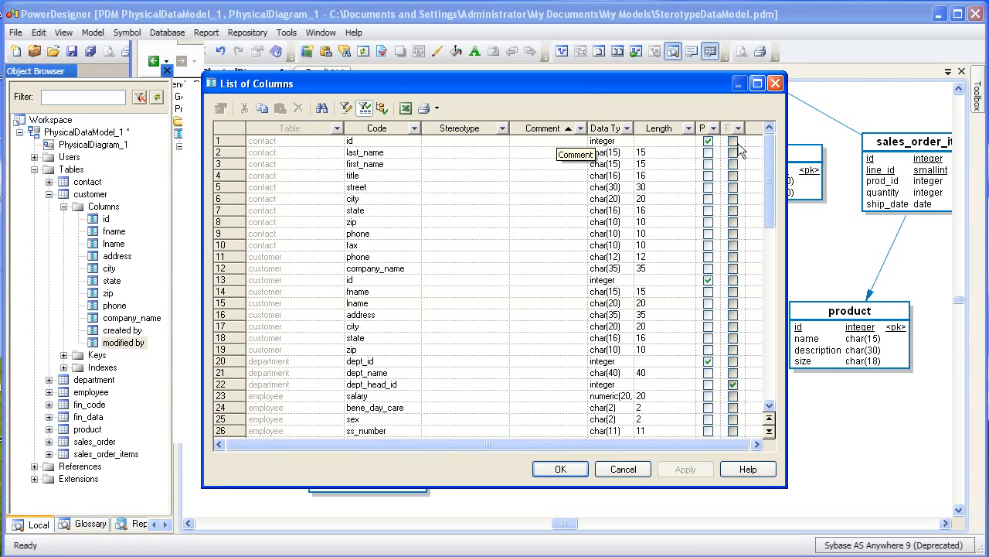
{"action": "left_click_drag", "start_coordinate": [768, 166], "coordinate": [771, 354]}
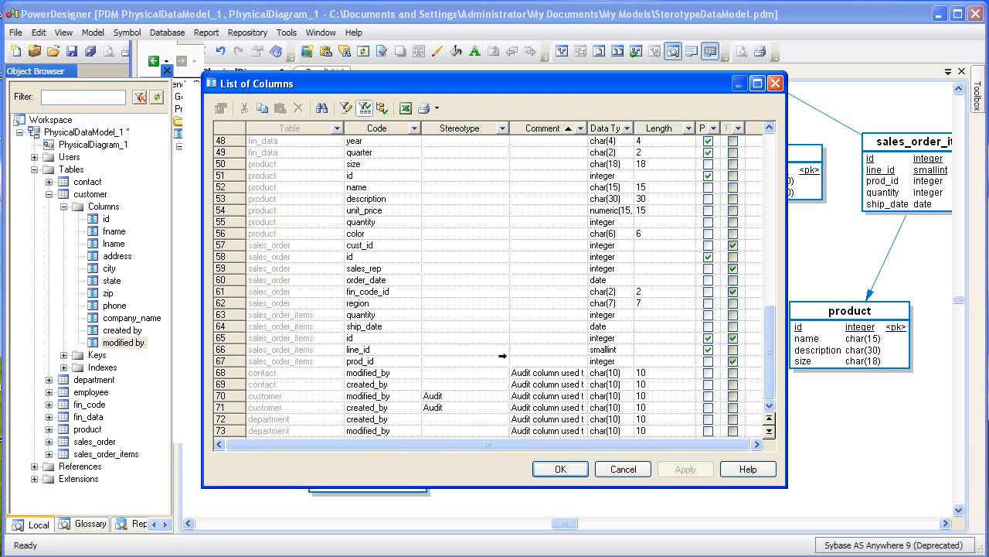
Assign the Audit stereotype to all created_by and modified_by columns of contact, customer and department at once, and save the list
{"action": "left_click_drag", "start_coordinate": [231, 372], "coordinate": [230, 438]}
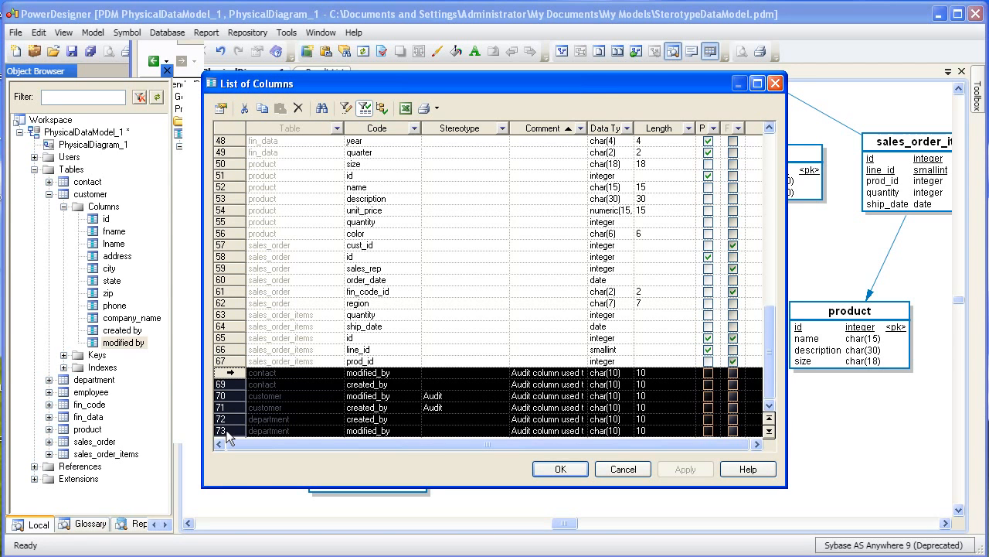
{"action": "left_click", "coordinate": [471, 378]}
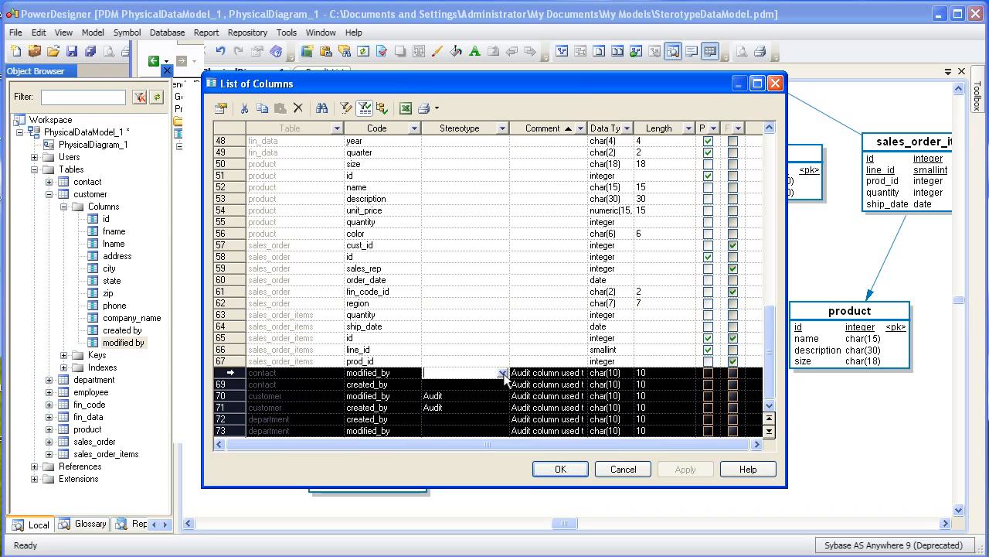
{"action": "left_click", "coordinate": [503, 374]}
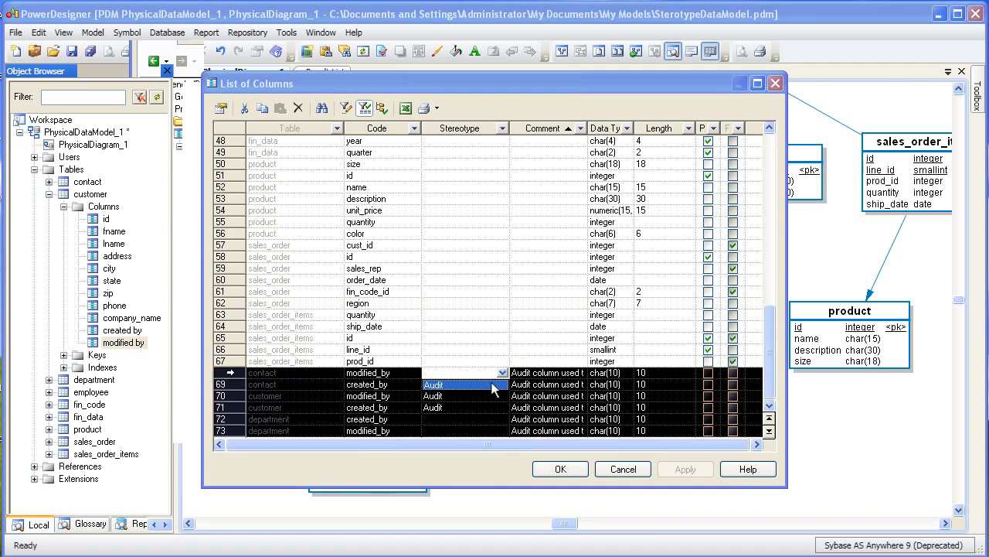
{"action": "left_click", "coordinate": [492, 384]}
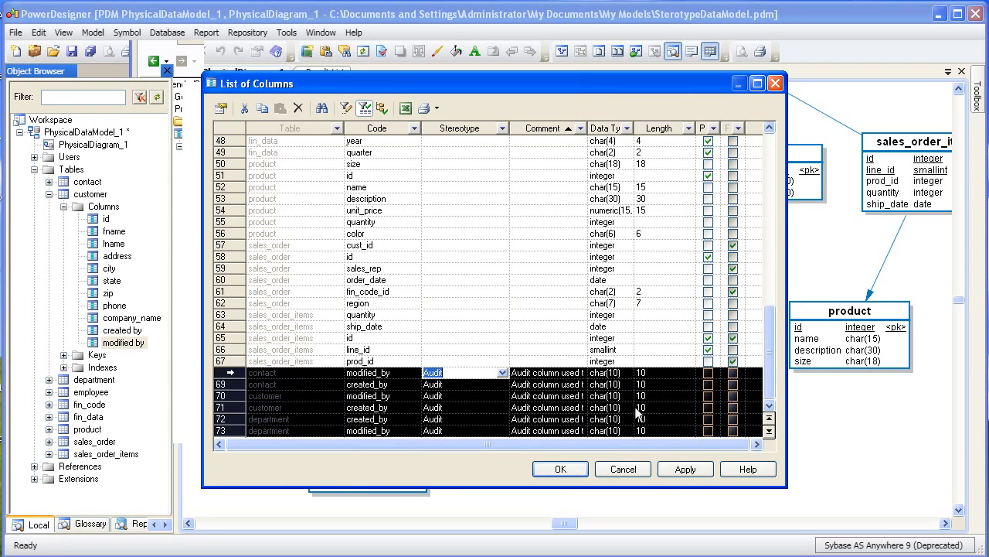
{"action": "left_click", "coordinate": [674, 470]}
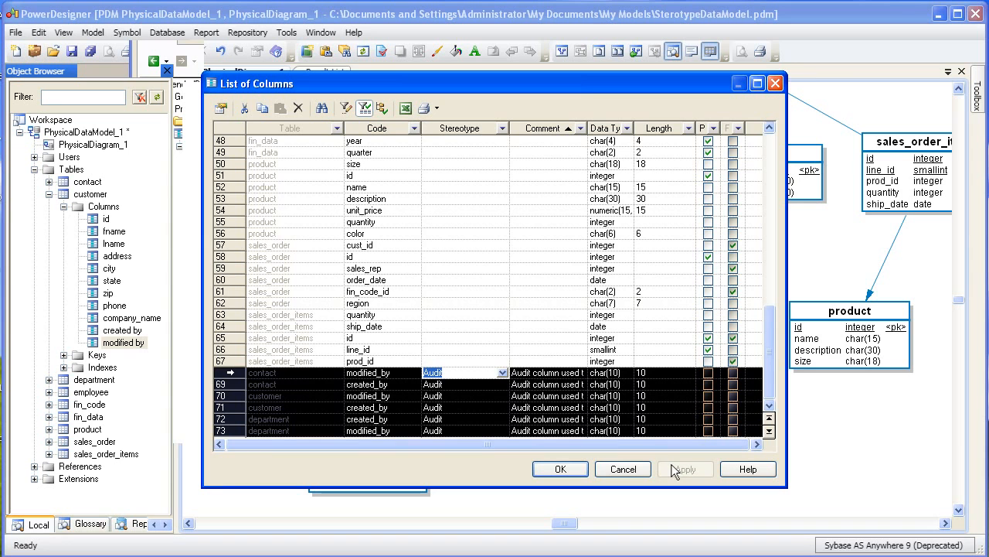
{"action": "left_click", "coordinate": [559, 470]}
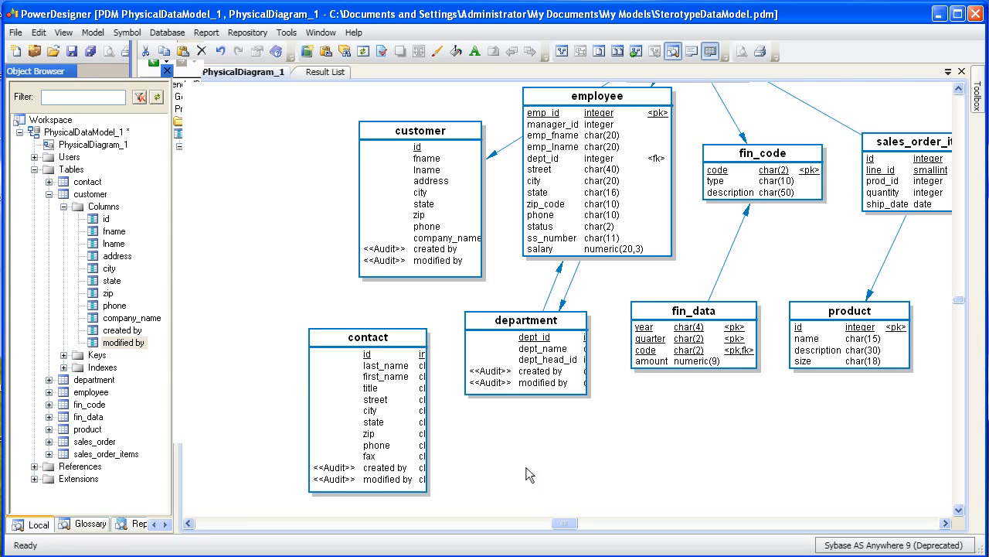
Start a new list report with the wizard, choosing Column as the object type for the model
{"action": "left_click", "coordinate": [207, 34]}
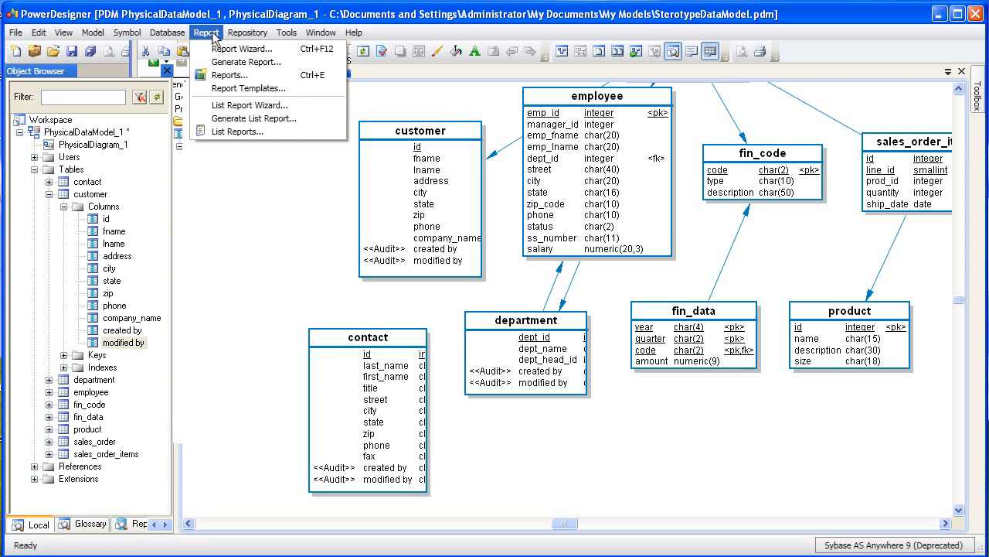
{"action": "left_click", "coordinate": [224, 105]}
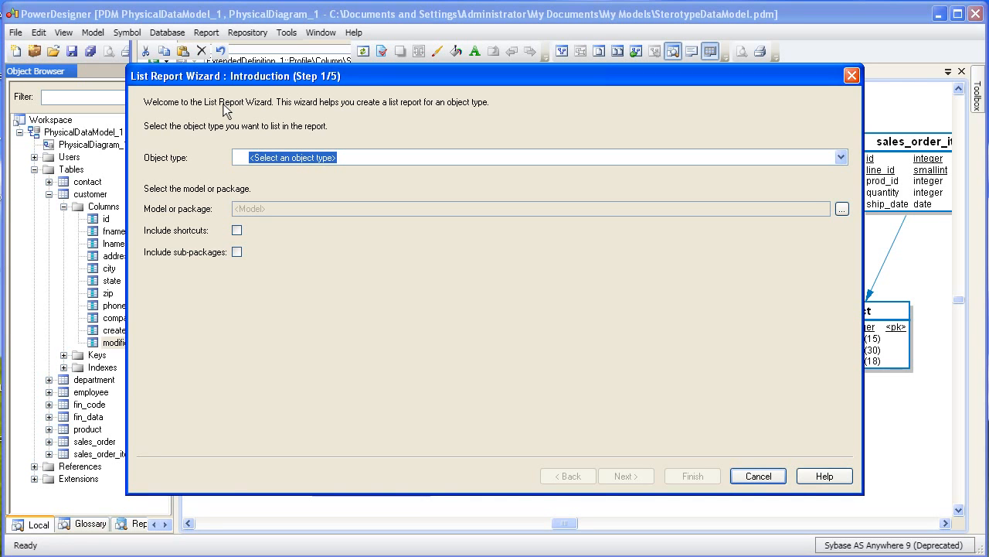
{"action": "left_click", "coordinate": [841, 158]}
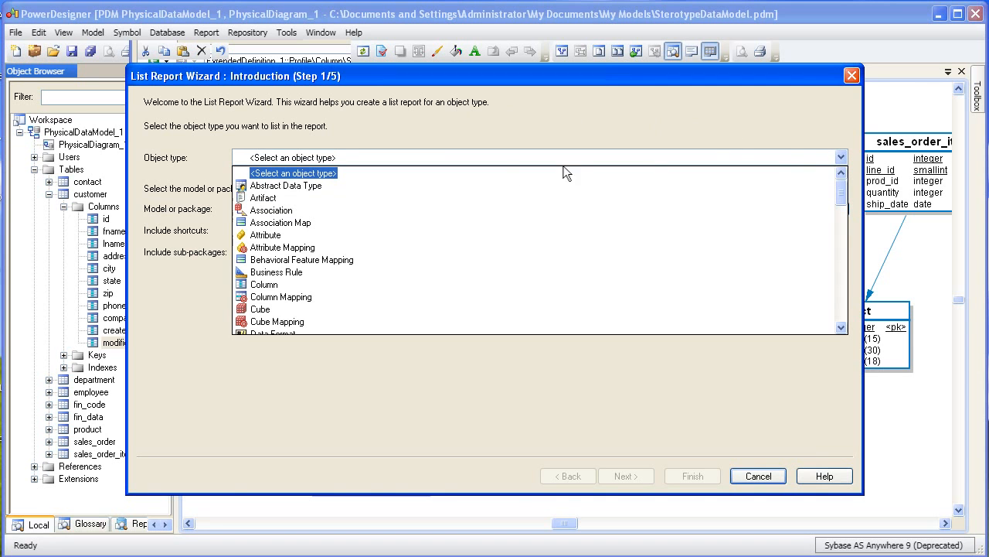
{"action": "left_click", "coordinate": [241, 287]}
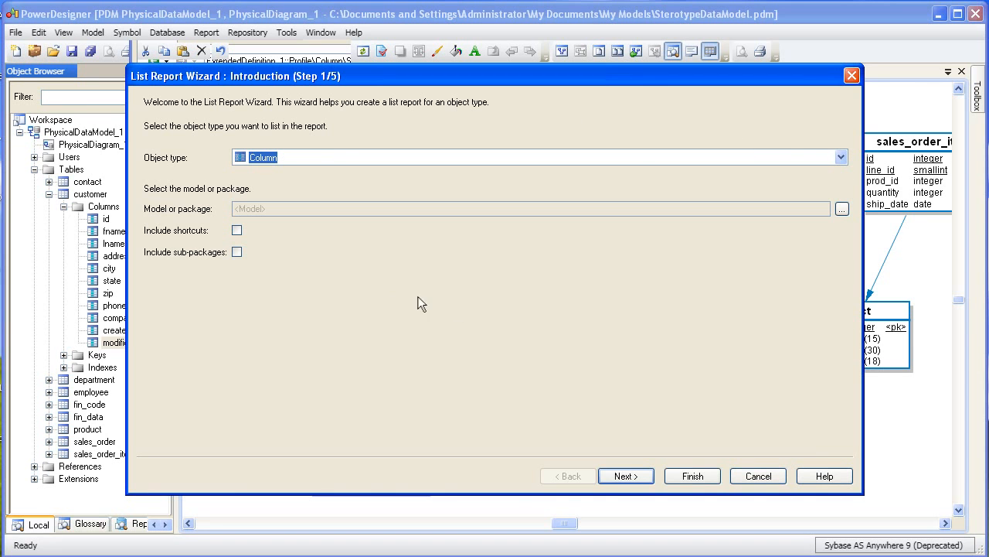
{"action": "left_click", "coordinate": [626, 477]}
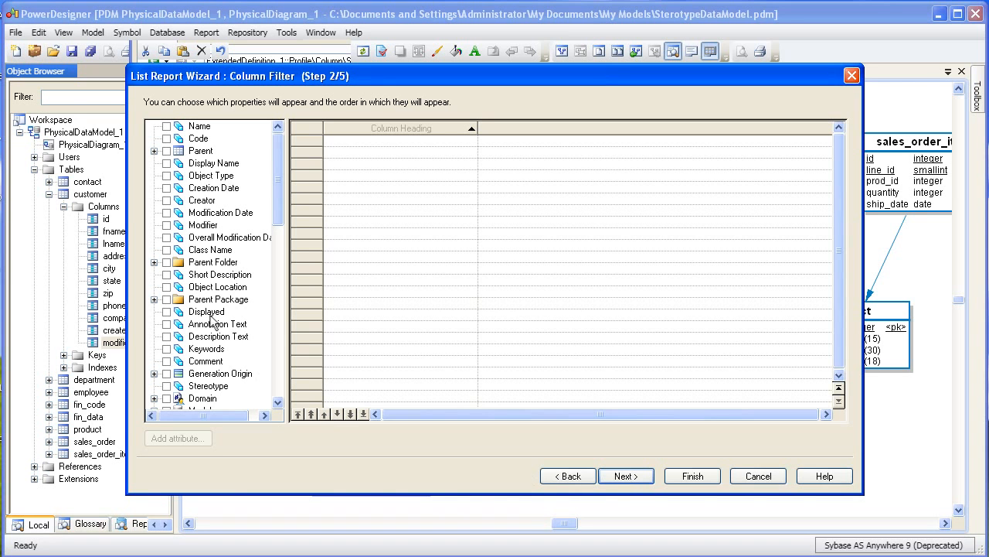
Include the Code, Stereotype and Table properties as the report's columns
{"action": "left_click", "coordinate": [167, 139]}
{"action": "left_click", "coordinate": [166, 385]}
{"action": "left_click_drag", "start_coordinate": [277, 223], "coordinate": [279, 373]}
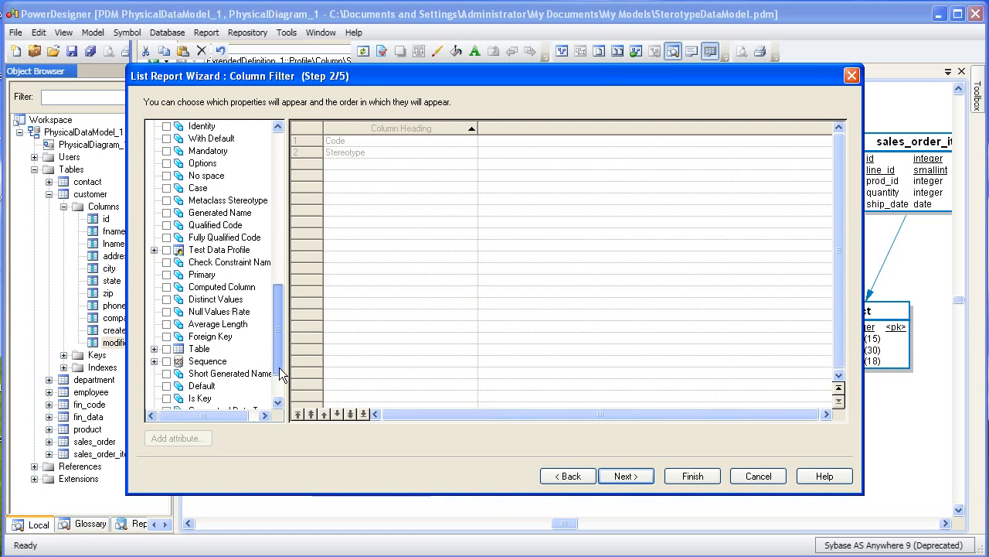
{"action": "left_click", "coordinate": [166, 348]}
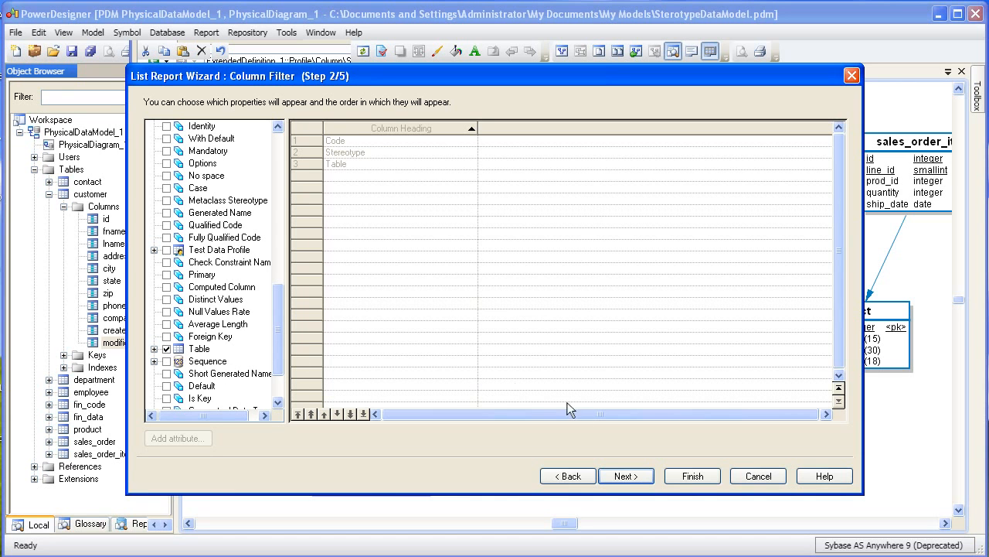
{"action": "left_click", "coordinate": [626, 476]}
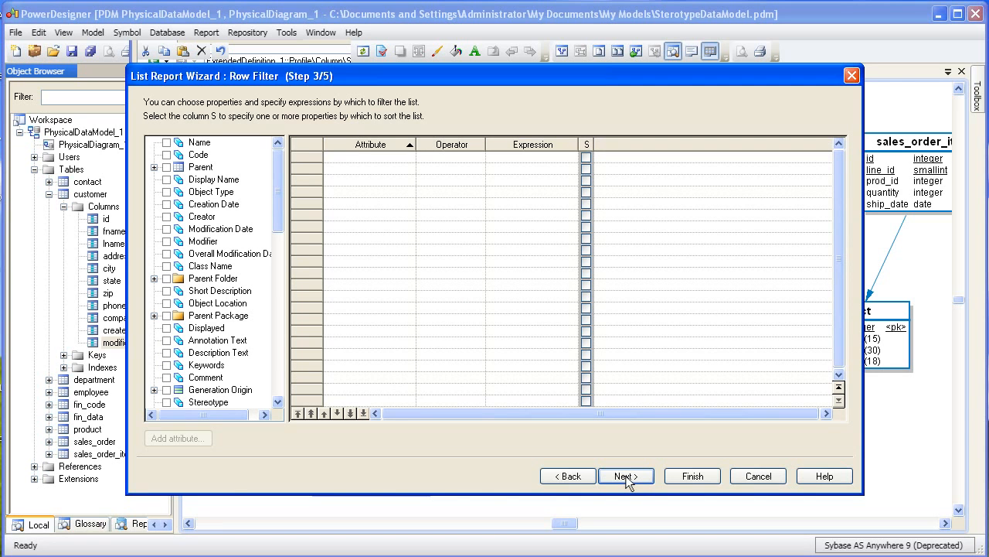
Filter the report rows to columns whose Stereotype is Audit, preview the contents, and cancel the list report wizard
{"action": "left_click", "coordinate": [166, 402]}
{"action": "left_click", "coordinate": [508, 158]}
{"action": "type", "text": "Audit"}
{"action": "left_click", "coordinate": [629, 478]}
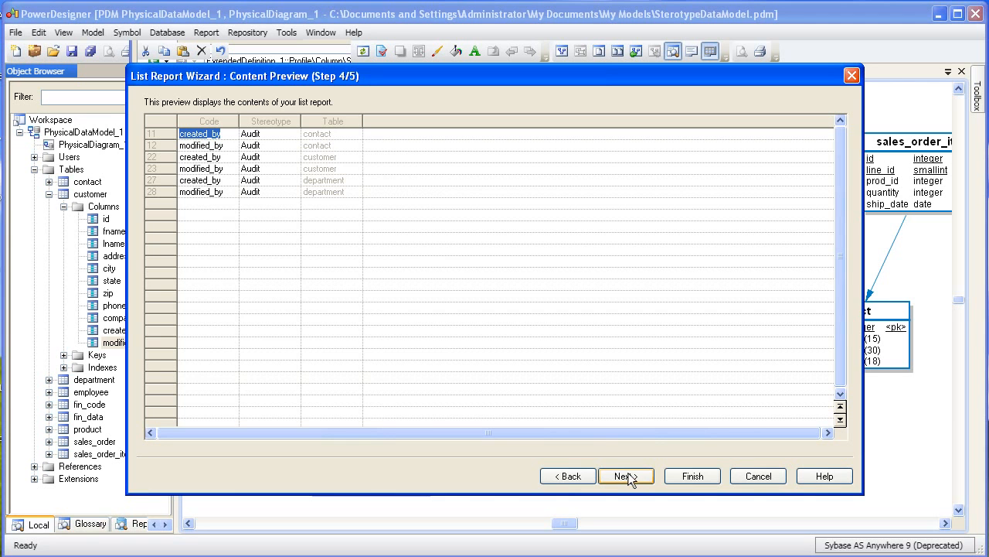
{"action": "left_click", "coordinate": [758, 476]}
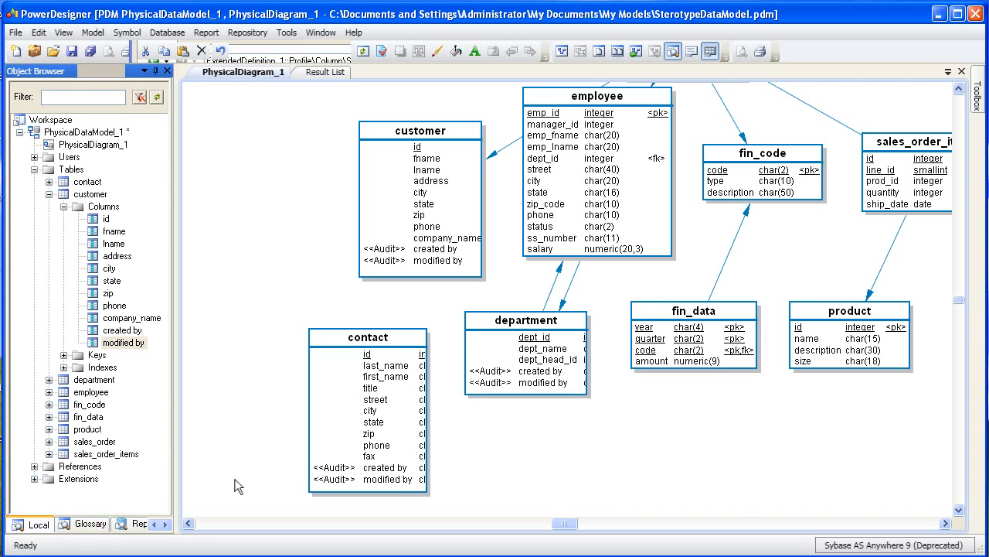
Open the ExtendedDefinition_1 extension of the model and add the Table metaclass to its profile
{"action": "left_click", "coordinate": [34, 478]}
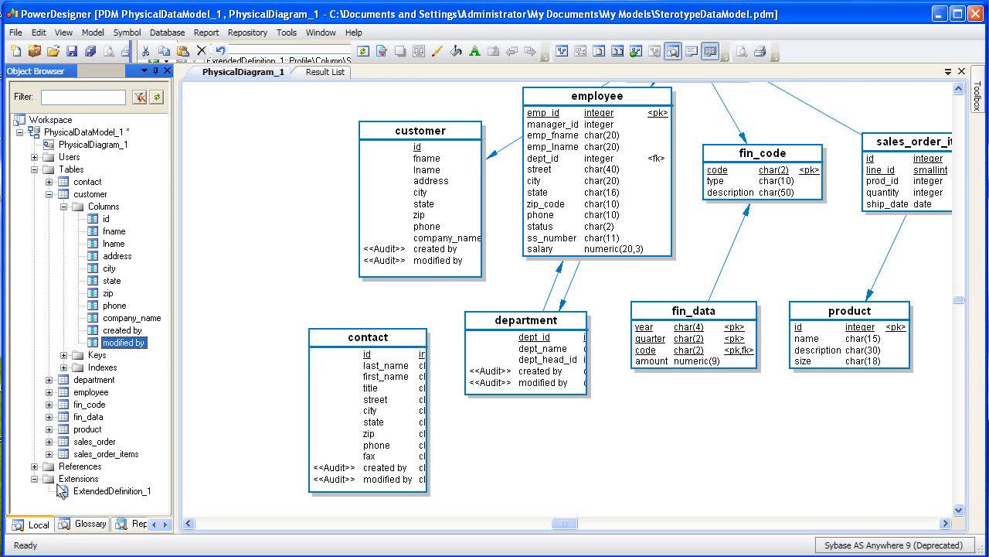
{"action": "double_click", "coordinate": [64, 491]}
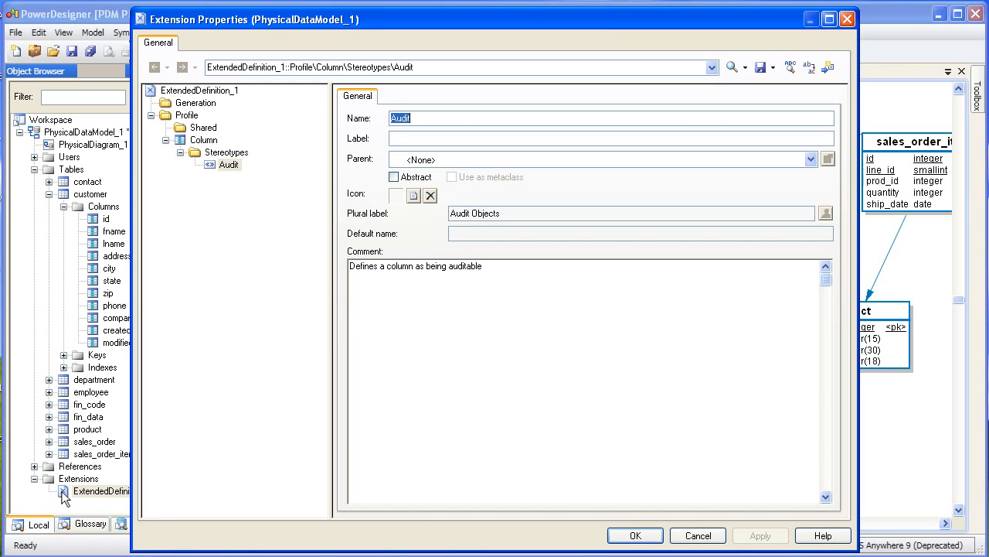
{"action": "right_click", "coordinate": [167, 118]}
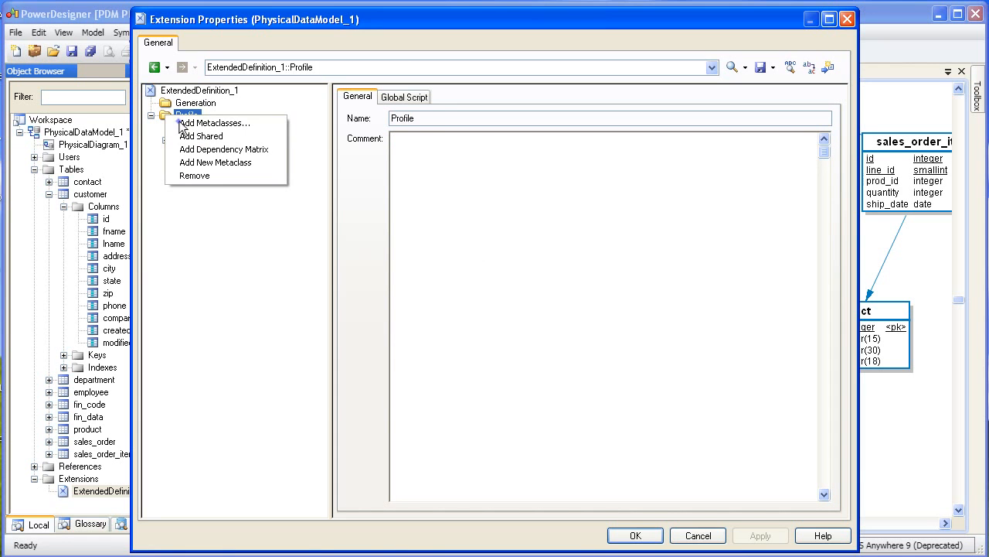
{"action": "left_click", "coordinate": [207, 123]}
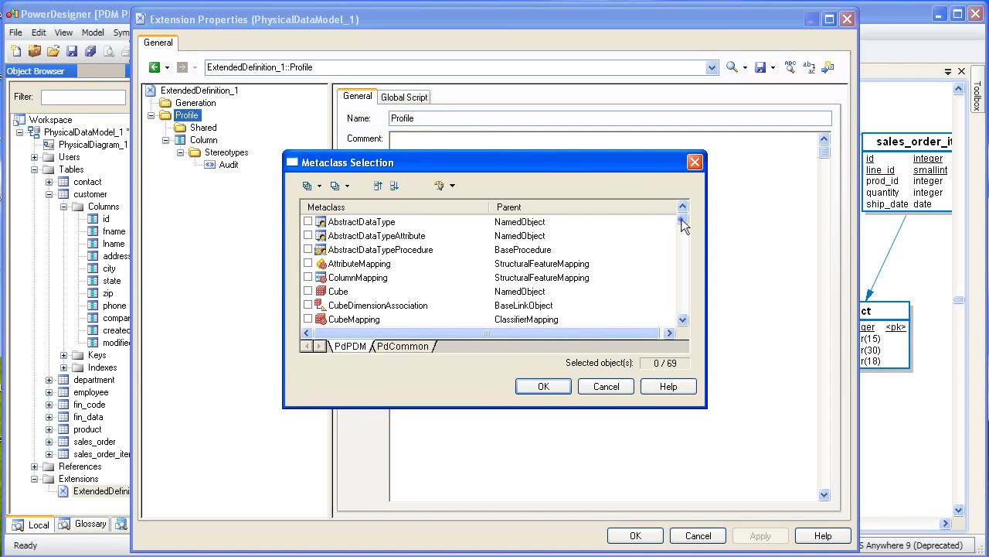
{"action": "scroll", "coordinate": [683, 224], "scroll_direction": "down", "scroll_amount": 1}
{"action": "left_click_drag", "start_coordinate": [684, 224], "coordinate": [683, 291]}
{"action": "left_click", "coordinate": [307, 290]}
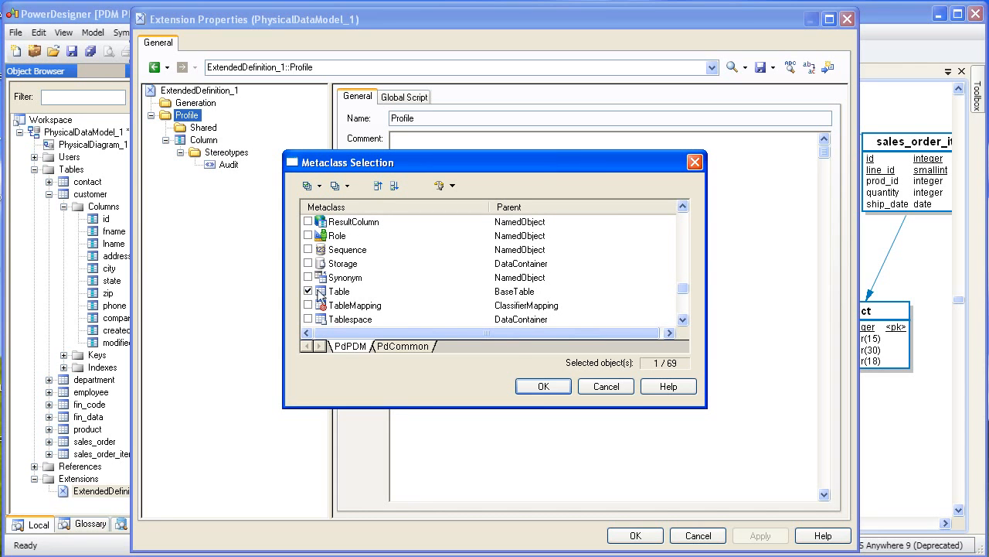
{"action": "left_click", "coordinate": [530, 385]}
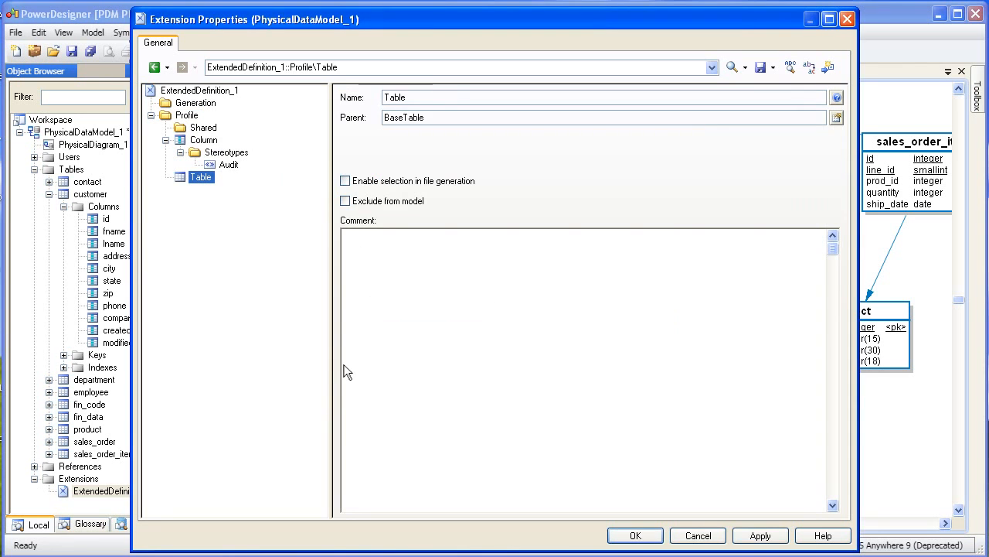
Create a stereotype under the Table metaclass, name it Reference Data, and apply the change
{"action": "right_click", "coordinate": [180, 179]}
{"action": "mouse_move", "coordinate": [203, 185]}
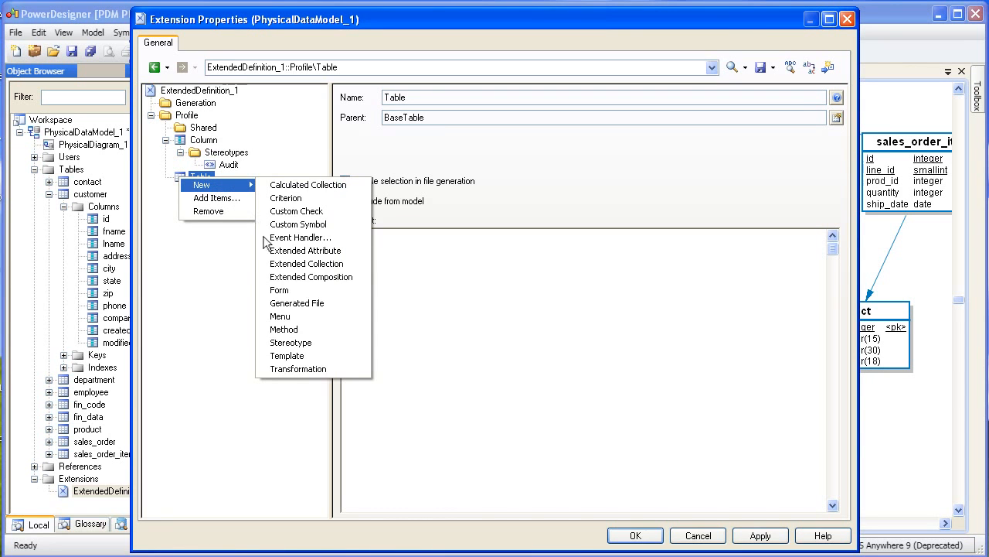
{"action": "left_click", "coordinate": [290, 343]}
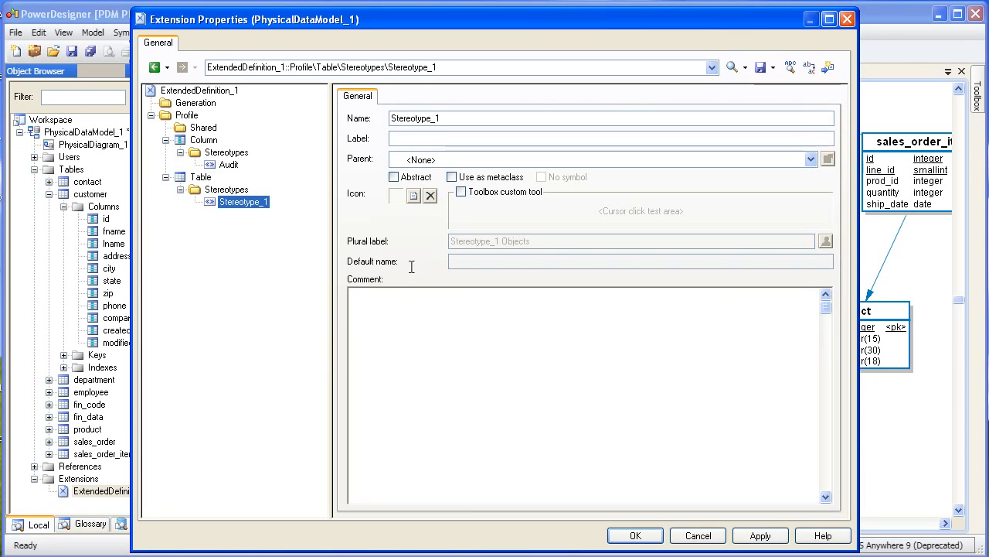
{"action": "left_click", "coordinate": [437, 118]}
{"action": "left_click_drag", "start_coordinate": [438, 117], "coordinate": [390, 118]}
{"action": "type", "text": "Reference Data"}
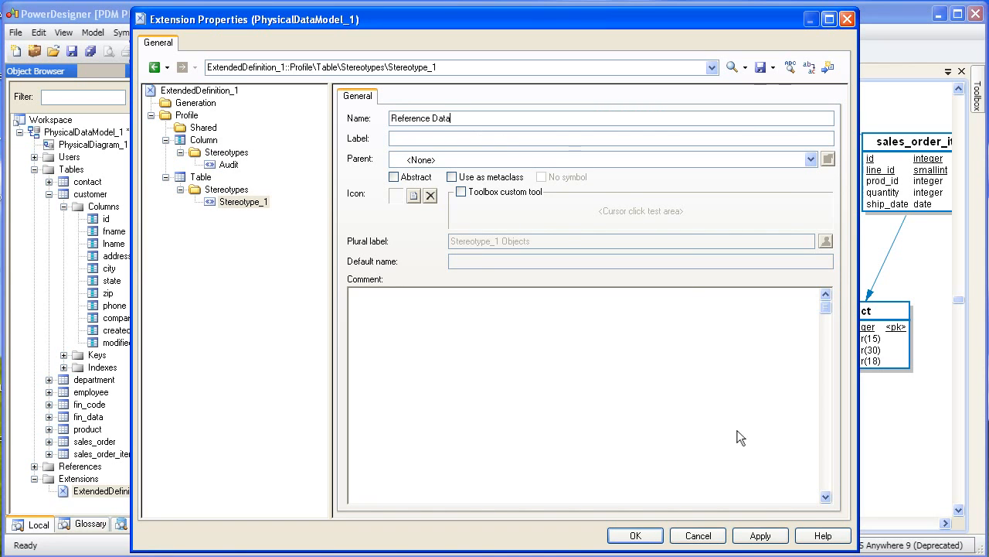
{"action": "left_click", "coordinate": [748, 537]}
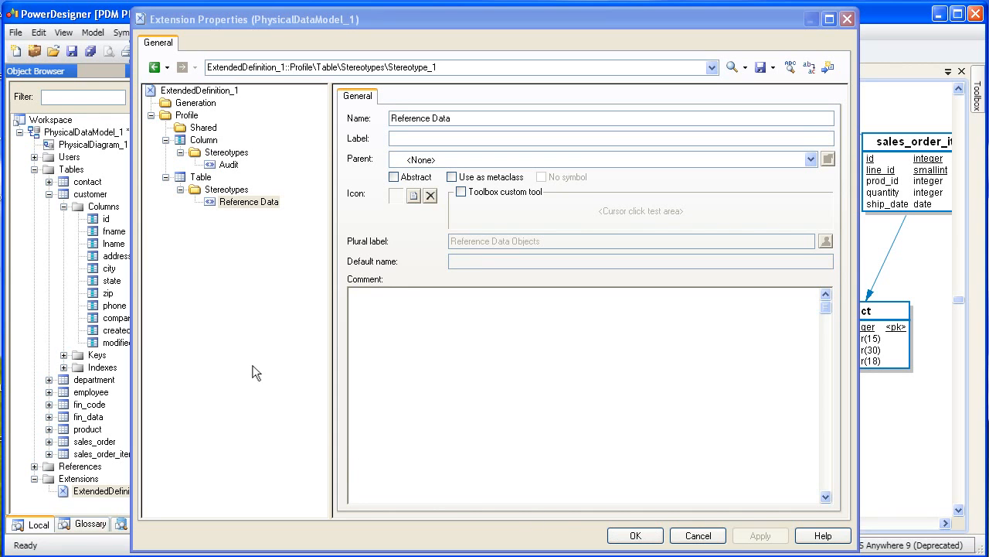
Add a custom symbol to the Reference Data stereotype
{"action": "right_click", "coordinate": [210, 209]}
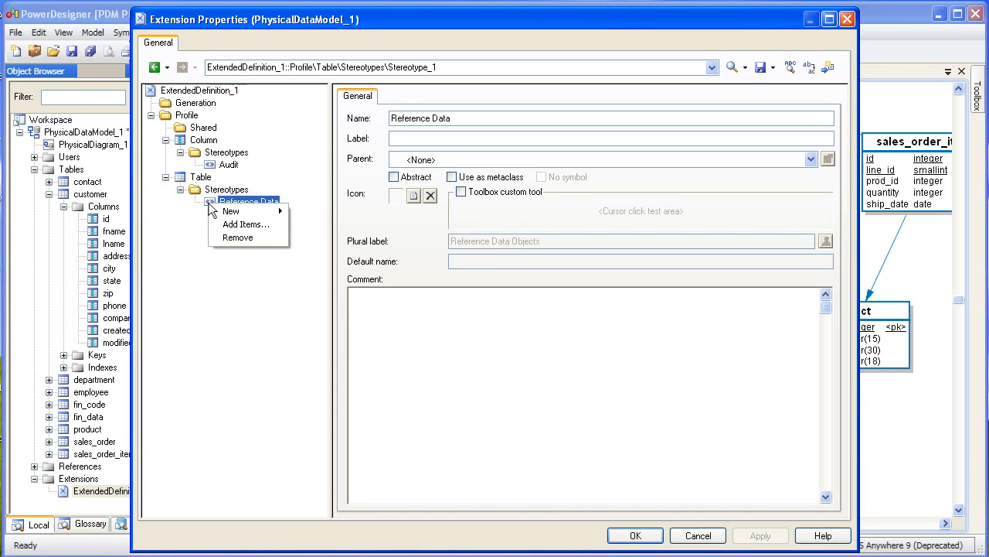
{"action": "mouse_move", "coordinate": [232, 211]}
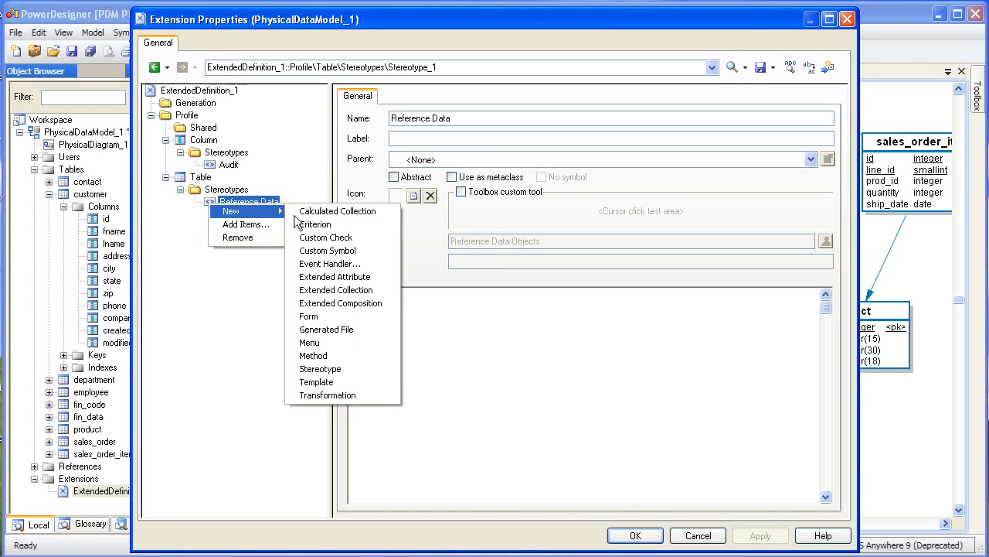
{"action": "left_click", "coordinate": [323, 251]}
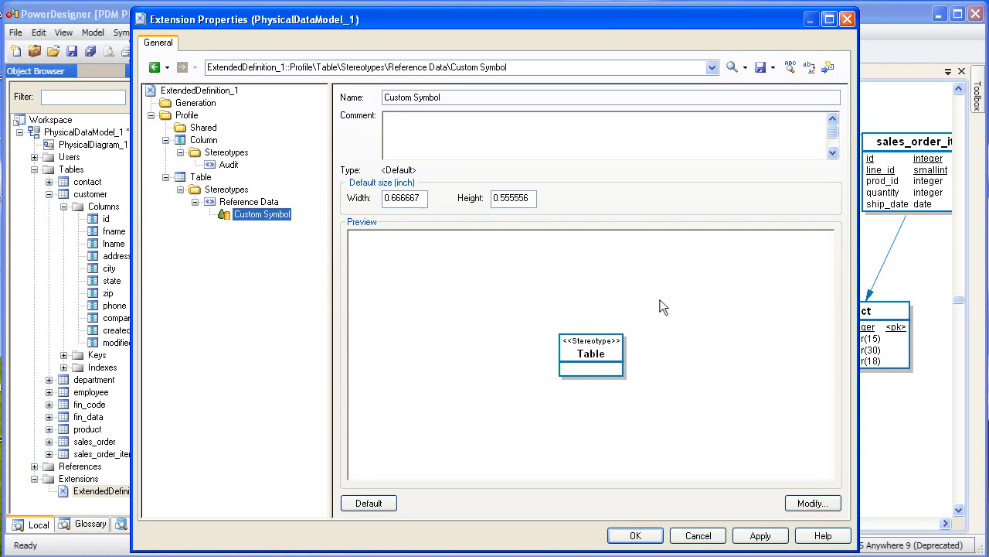
Set the custom symbol's fill to the light green custom color, and save and close the extension
{"action": "left_click", "coordinate": [811, 503]}
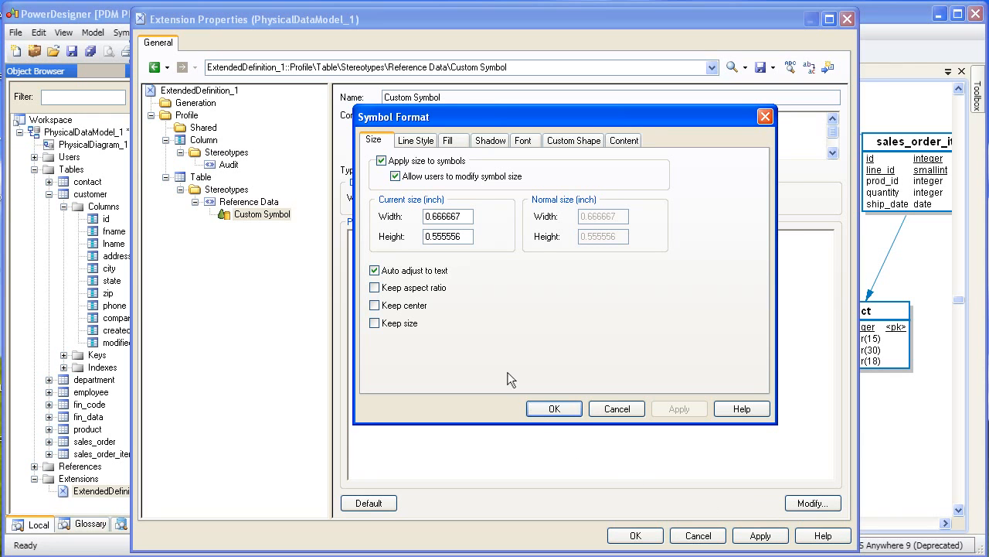
{"action": "left_click", "coordinate": [450, 140]}
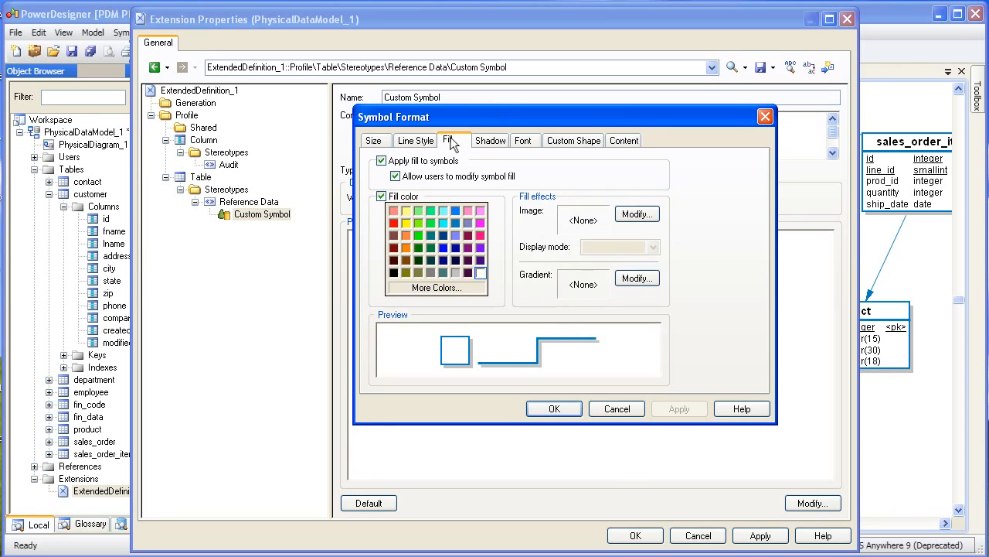
{"action": "left_click", "coordinate": [434, 288]}
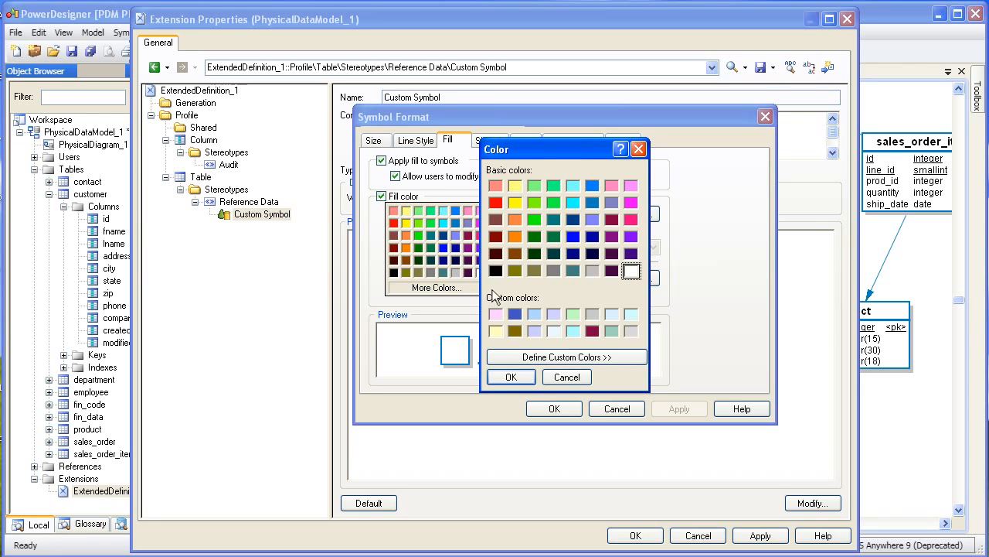
{"action": "left_click", "coordinate": [573, 314]}
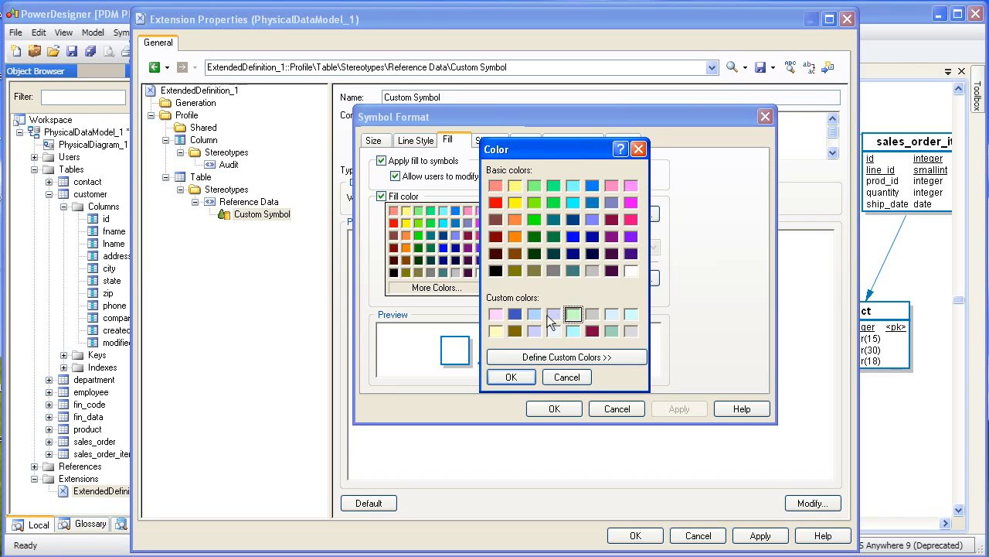
{"action": "left_click", "coordinate": [511, 377]}
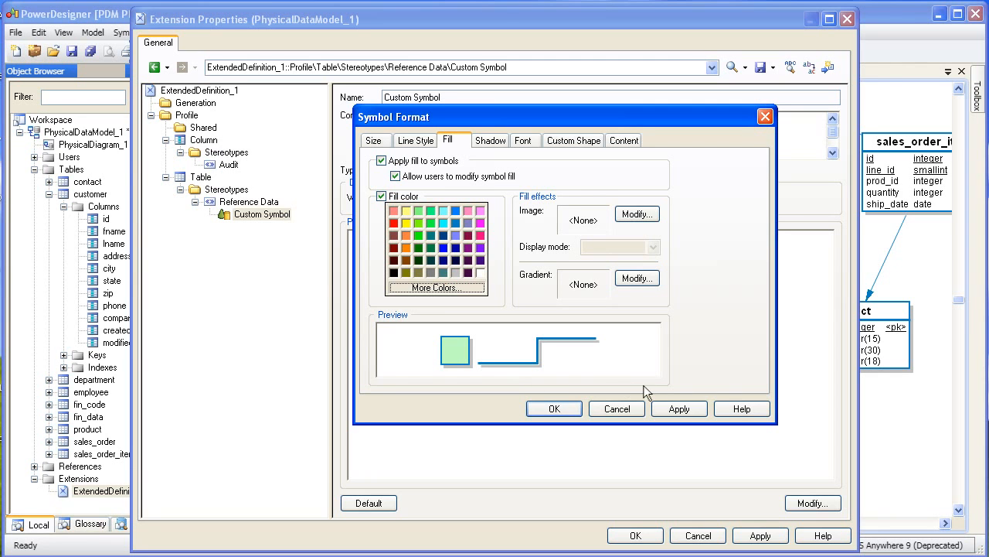
{"action": "left_click", "coordinate": [678, 409]}
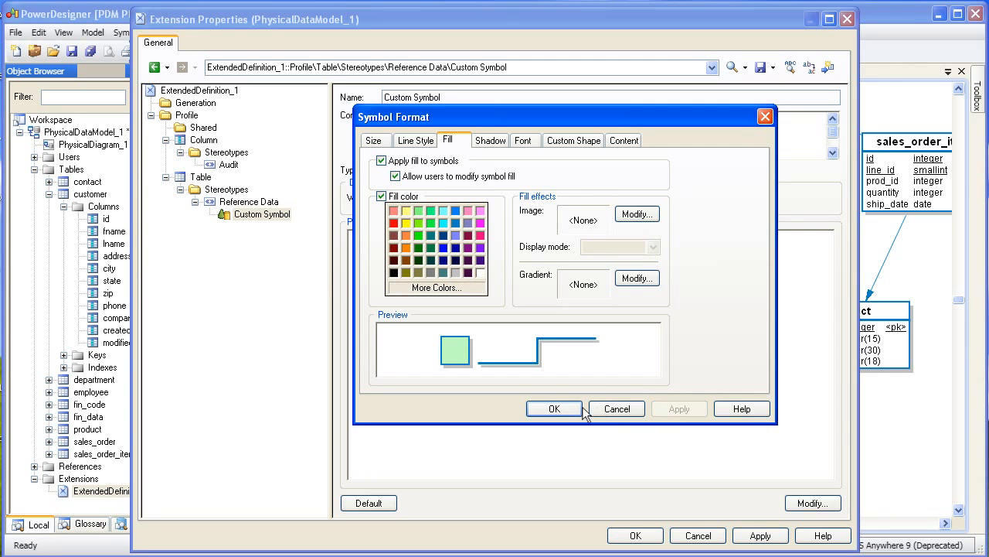
{"action": "left_click", "coordinate": [555, 409]}
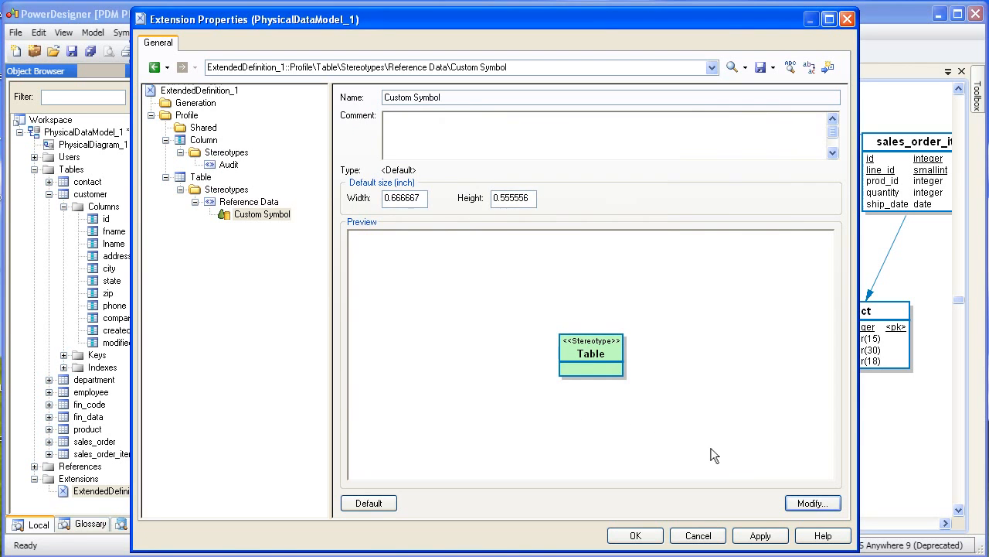
{"action": "left_click", "coordinate": [746, 537]}
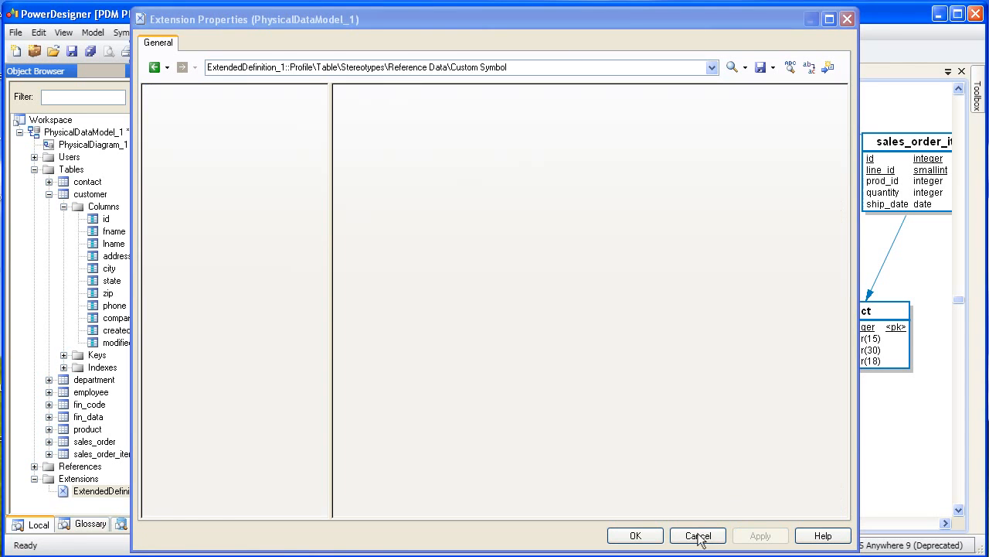
{"action": "left_click", "coordinate": [632, 537]}
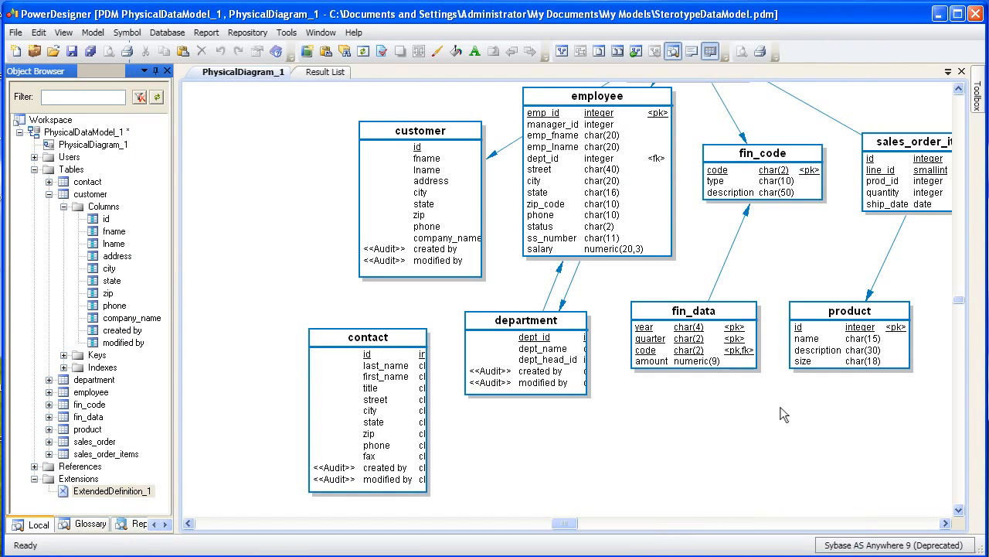
Assign the Reference Data stereotype to the fin_code table and save its properties
{"action": "double_click", "coordinate": [815, 160]}
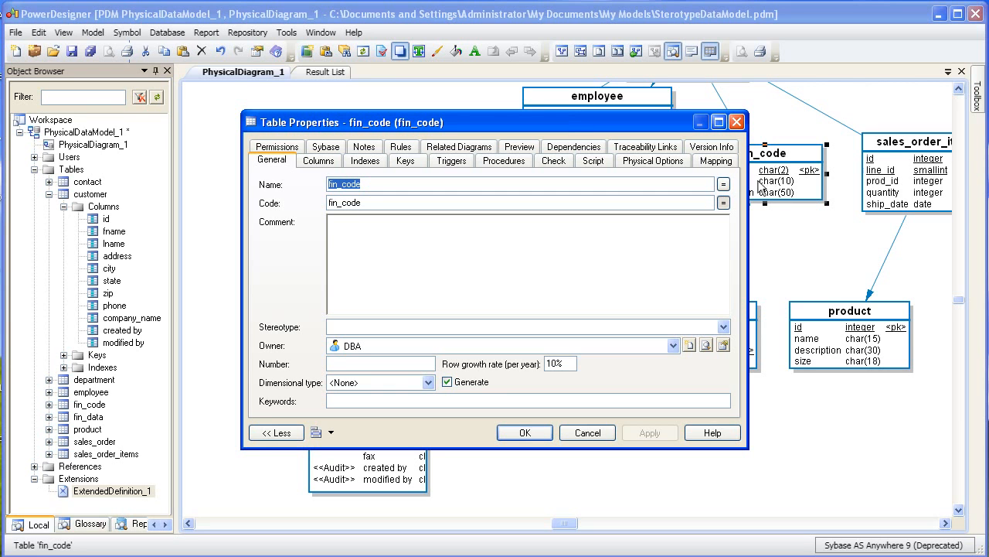
{"action": "left_click", "coordinate": [723, 326]}
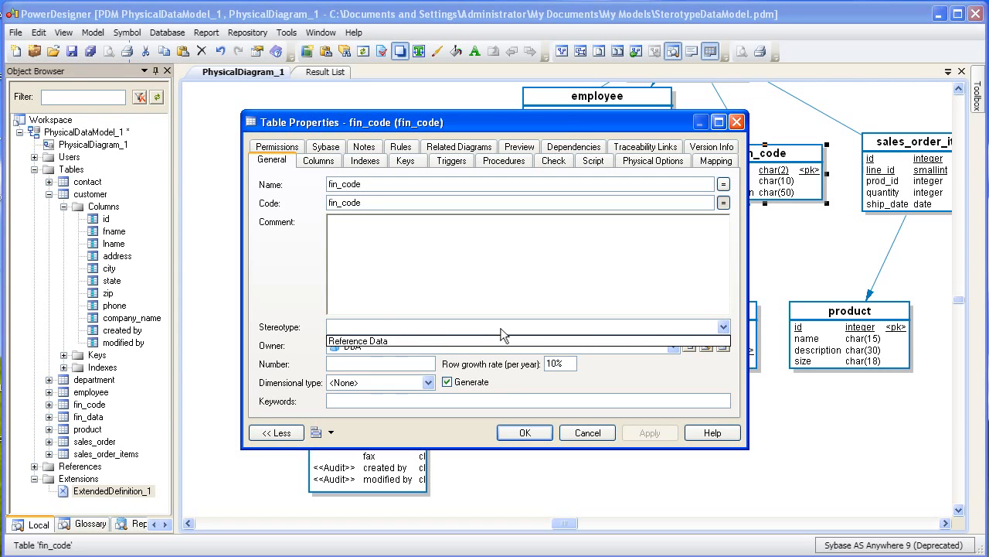
{"action": "left_click", "coordinate": [361, 341]}
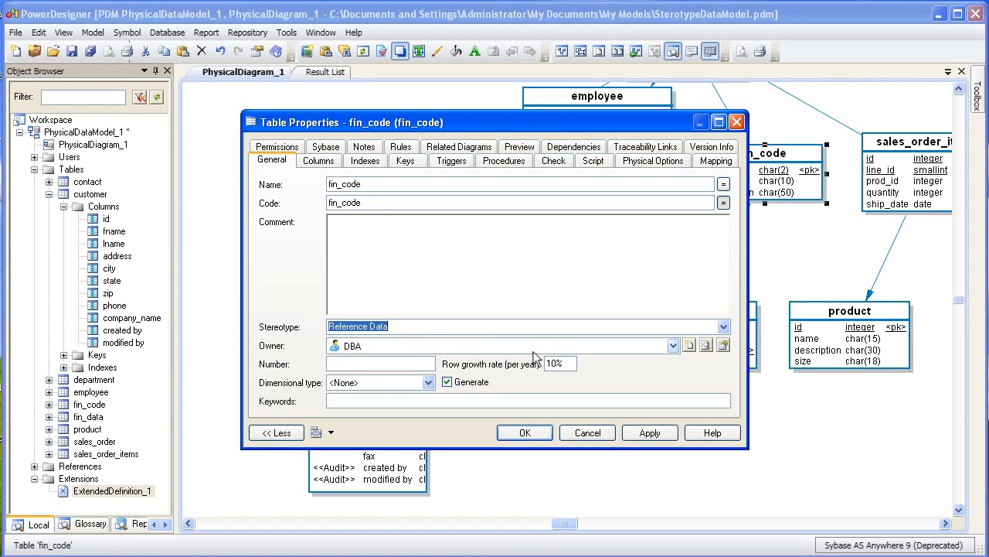
{"action": "left_click", "coordinate": [646, 433]}
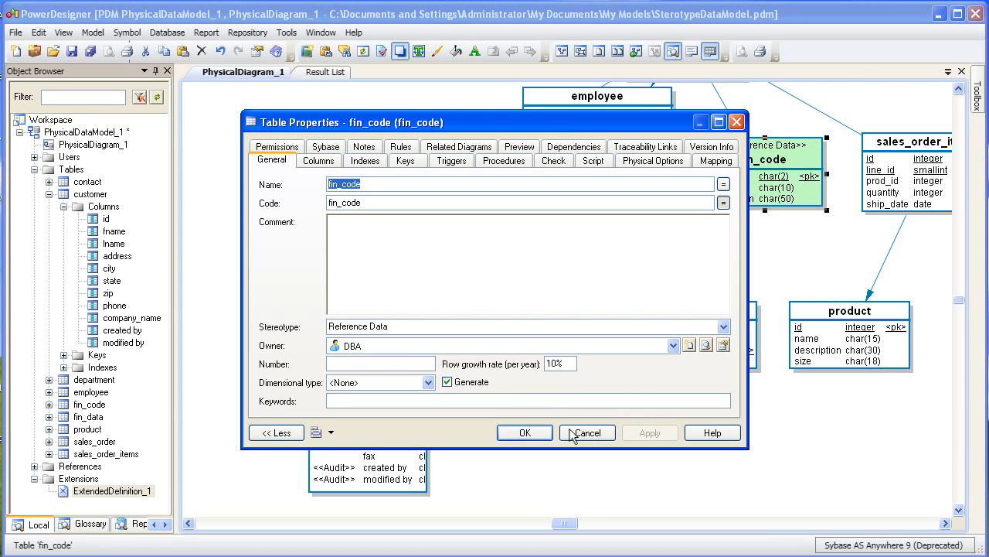
{"action": "left_click", "coordinate": [525, 433]}
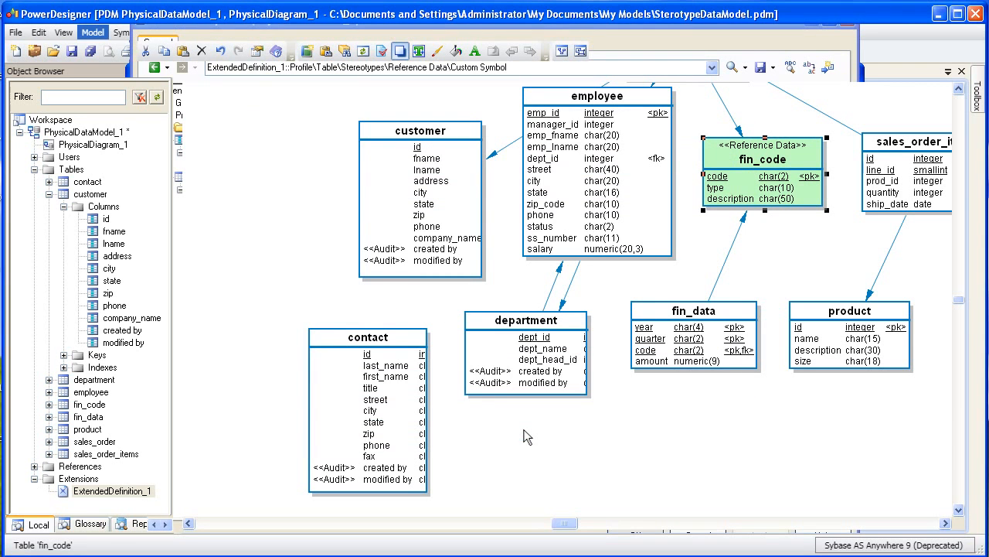